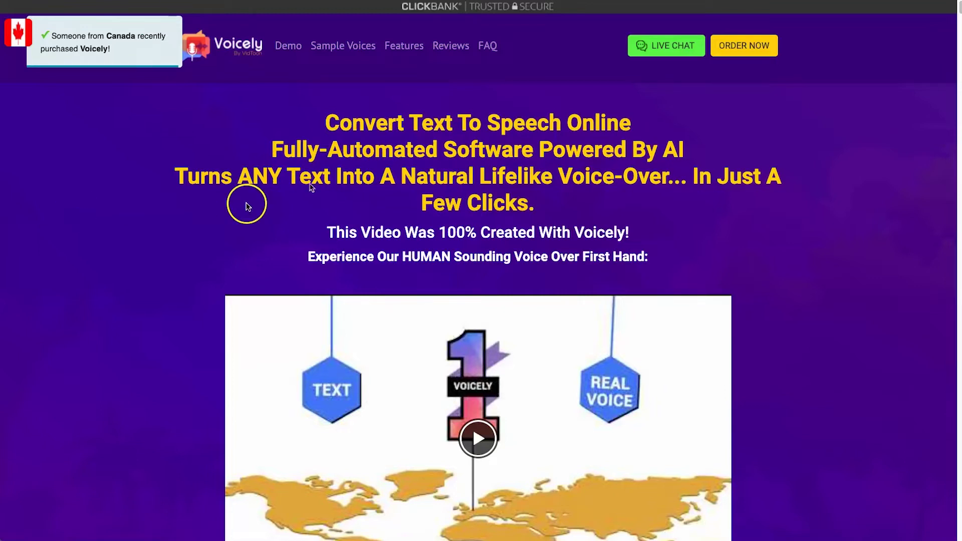
- Highlight the 'Convert Text To Speech Online', 'Fully-Automated Software Powered By AI' and 'Natural Lifelike Voice-Over' headline phrases
drag(339, 124, 641, 118)
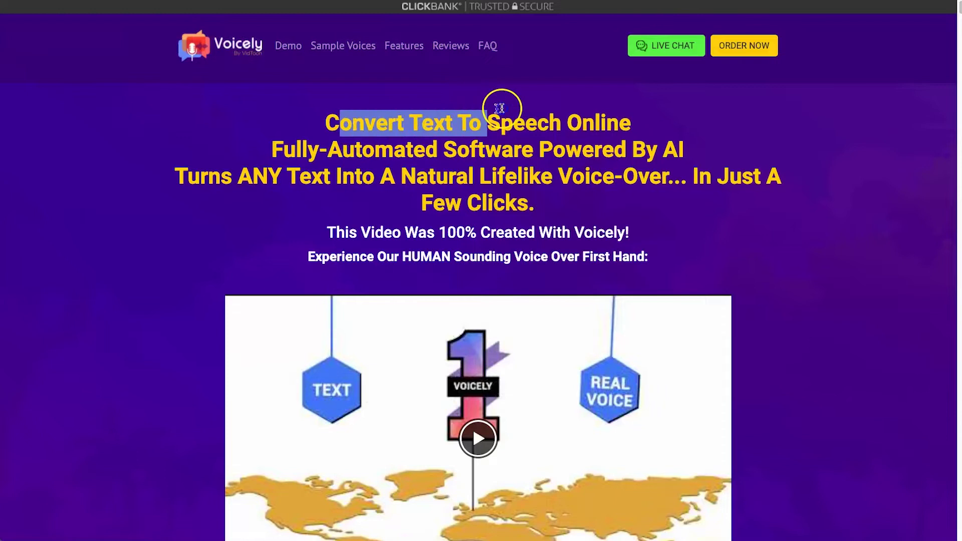
click(636, 122)
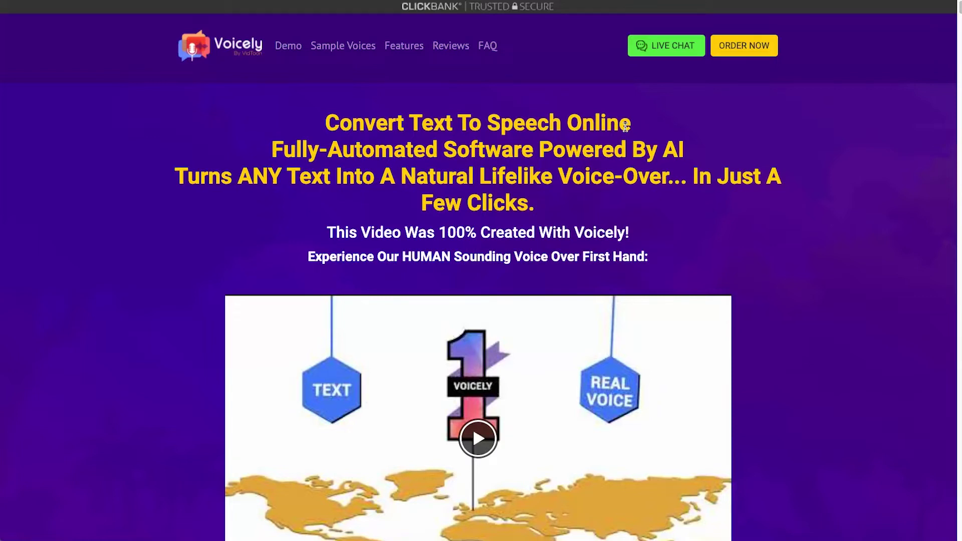
drag(272, 149, 686, 148)
click(703, 146)
click(680, 139)
drag(401, 176, 670, 181)
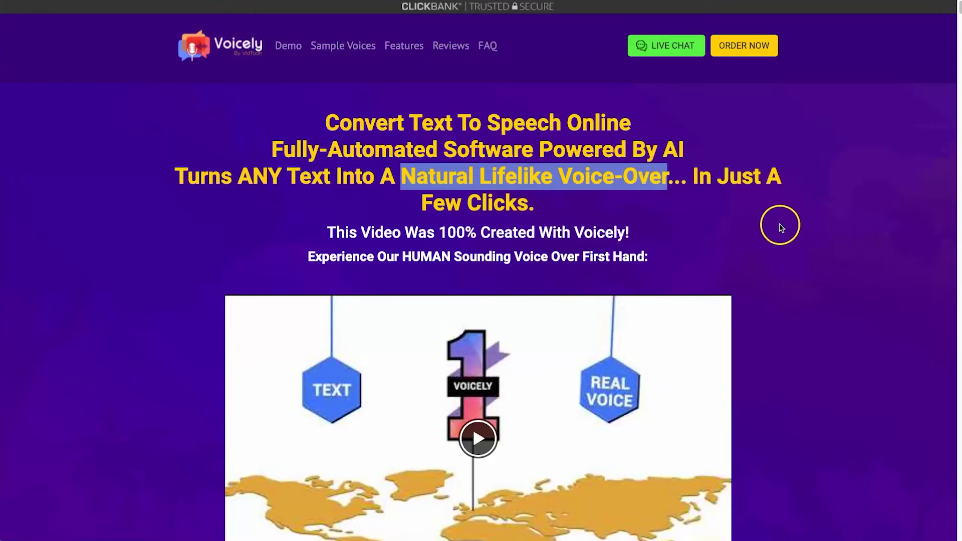
click(762, 265)
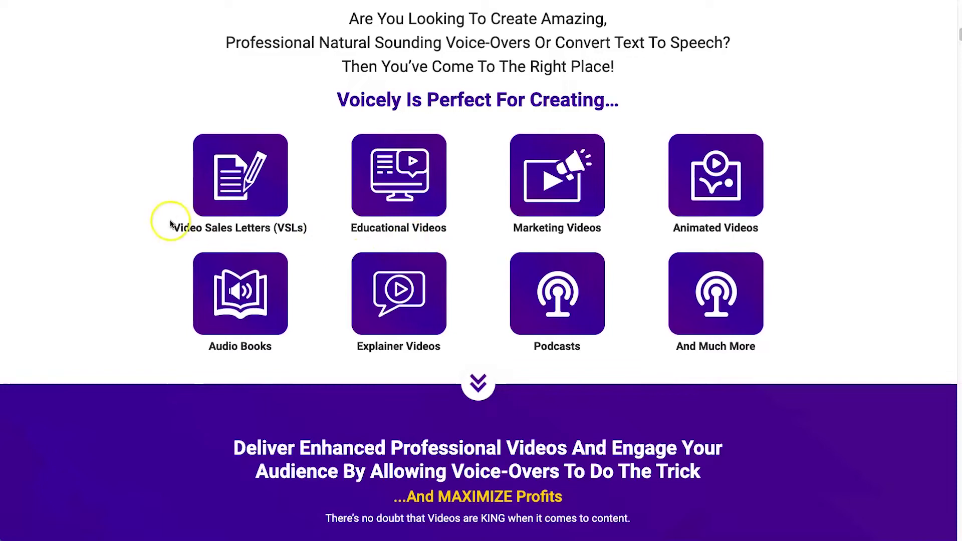
- Highlight the Video Sales Letters, Educational Videos and Marketing Videos use-case labels
drag(171, 226, 304, 223)
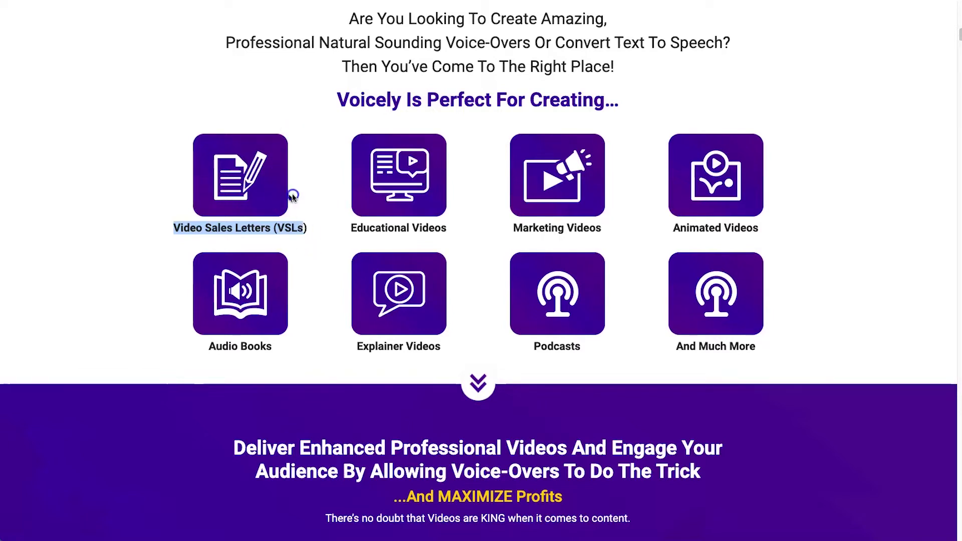
click(340, 228)
drag(348, 228, 603, 227)
click(459, 228)
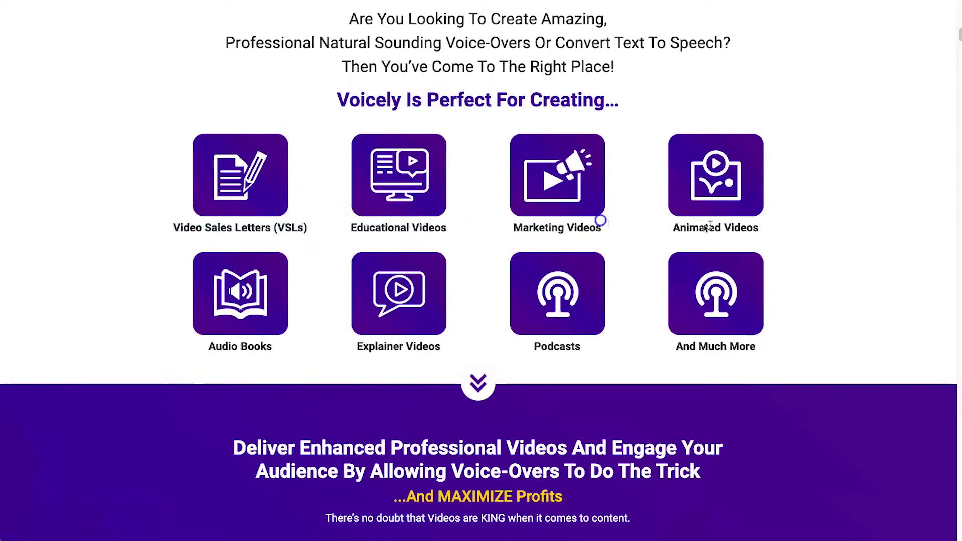
click(428, 369)
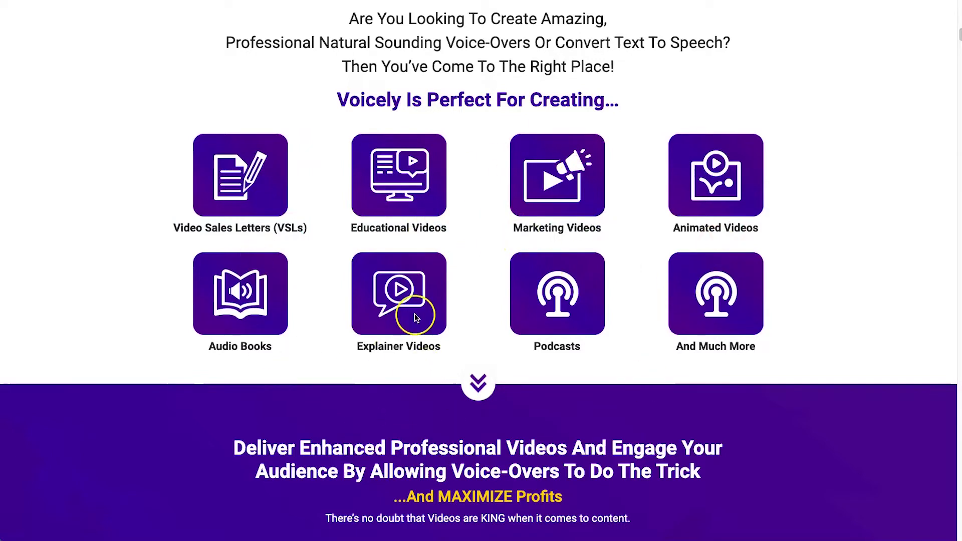
scroll(420, 312, down, 2)
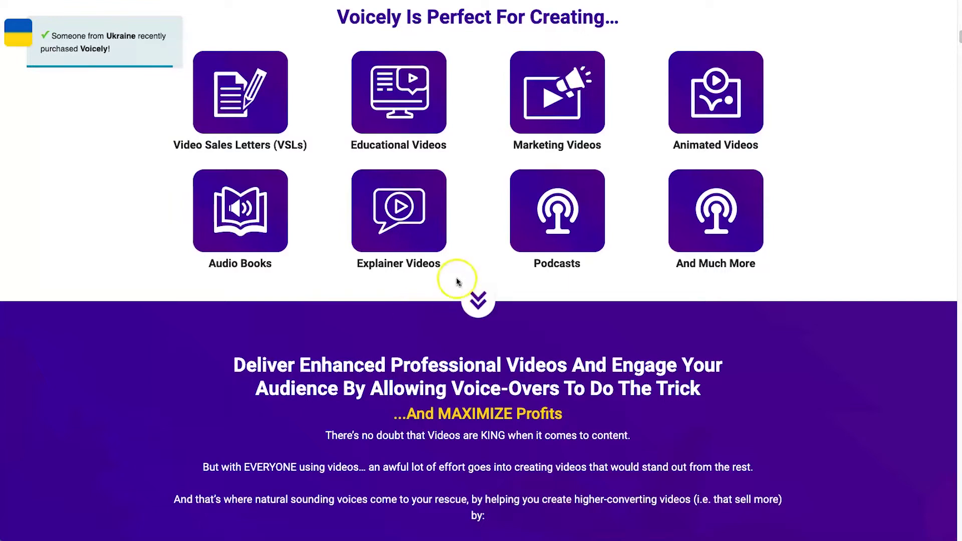
scroll(456, 277, down, 5)
scroll(450, 281, down, 5)
scroll(474, 290, down, 5)
scroll(470, 290, down, 5)
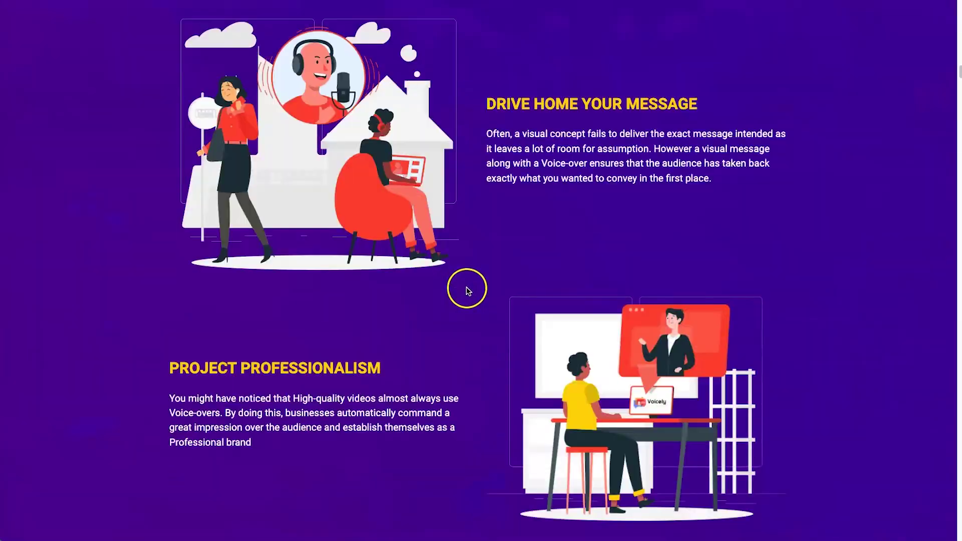
scroll(468, 288, down, 8)
scroll(466, 288, down, 4)
scroll(467, 287, down, 6)
scroll(468, 289, down, 6)
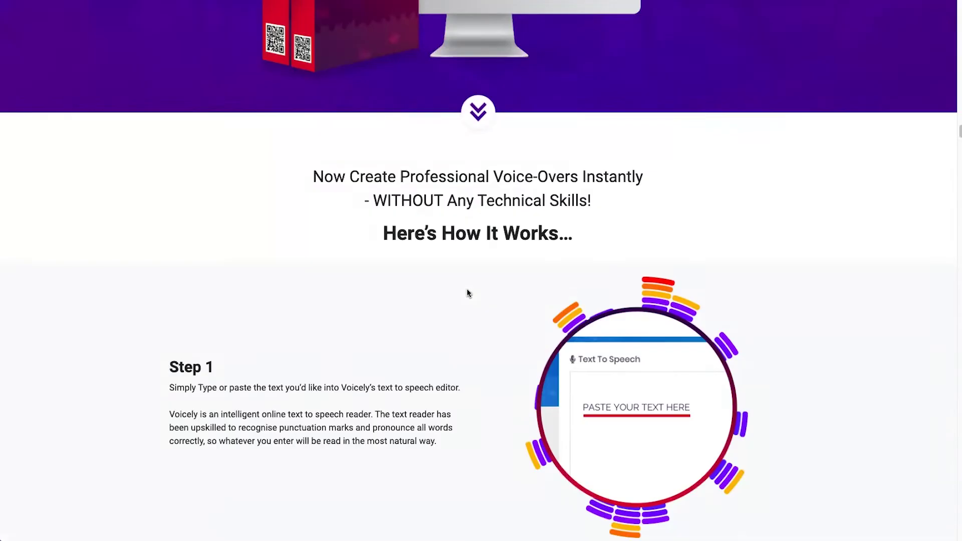
scroll(468, 289, down, 4)
scroll(377, 263, down, 2)
drag(218, 159, 436, 158)
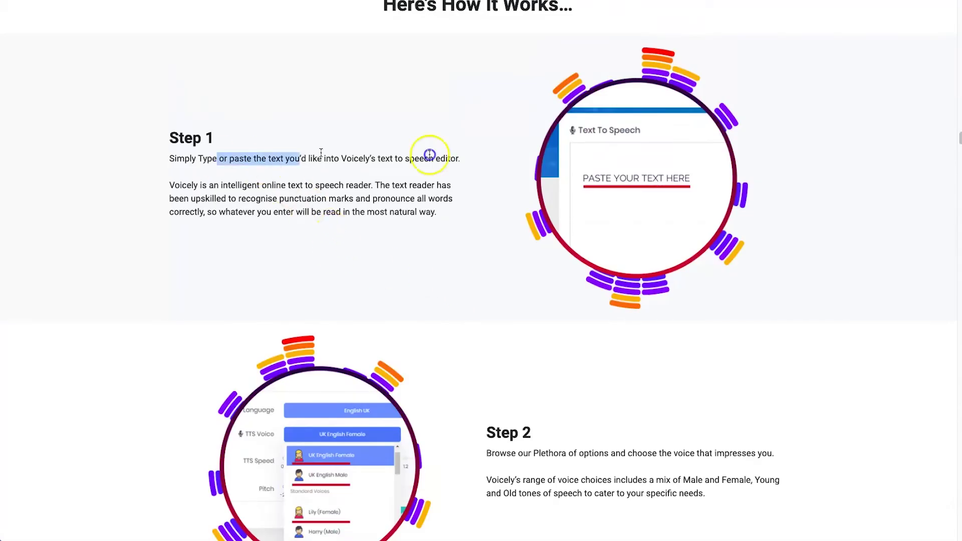
scroll(433, 154, down, 3)
drag(523, 286, 555, 285)
drag(518, 259, 677, 260)
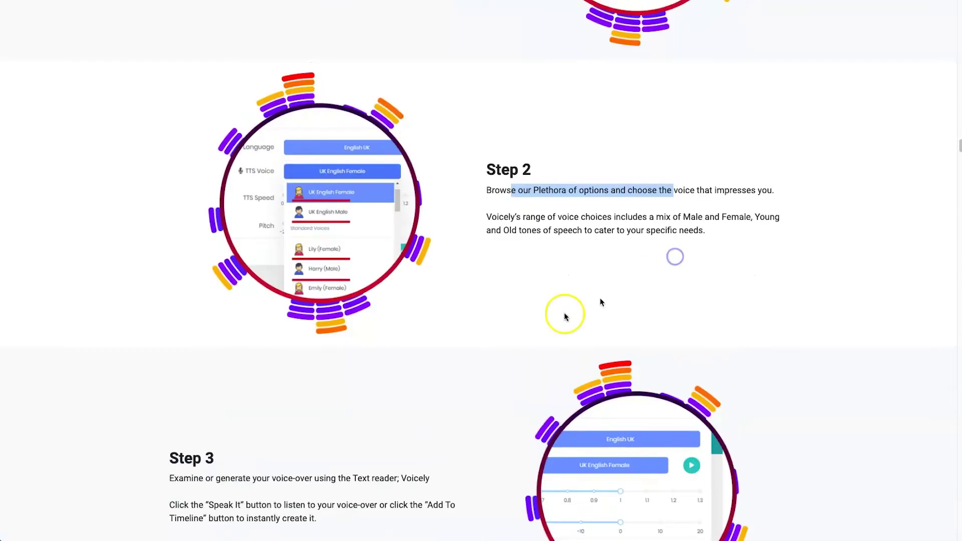
scroll(564, 316, down, 3)
drag(217, 287, 334, 286)
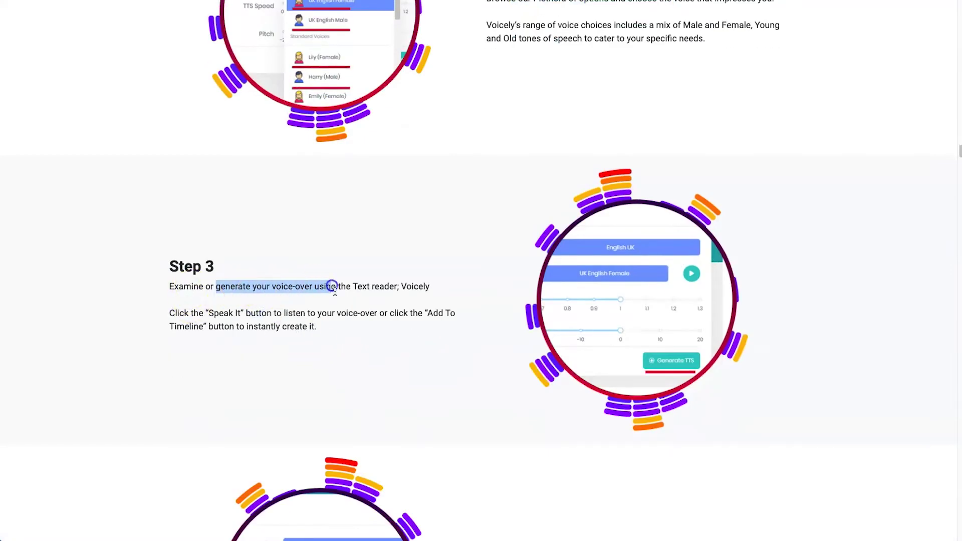
scroll(354, 316, down, 3)
- Highlight key phrases in Steps 3–5, including 'Voice Type, Pitch, & Speed'
click(477, 320)
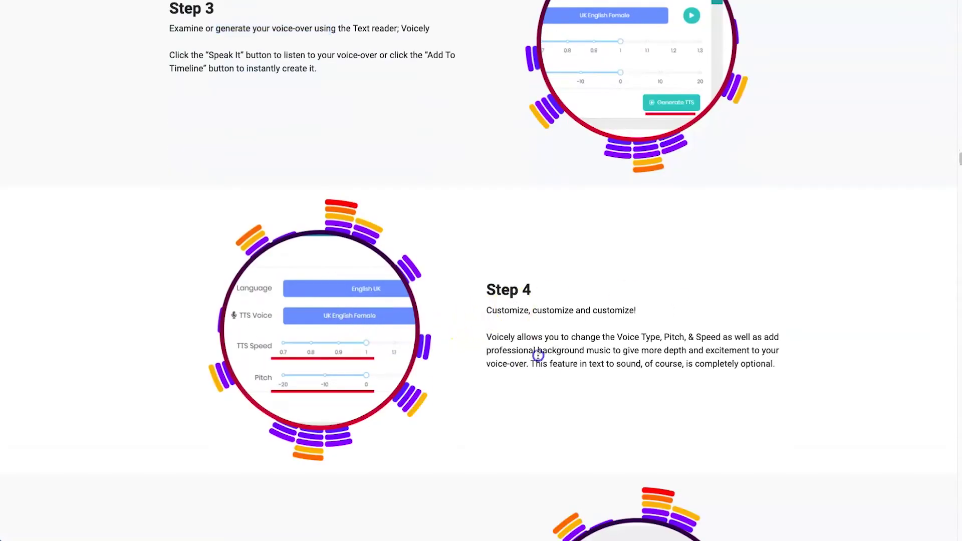
drag(617, 337, 721, 337)
scroll(616, 316, down, 2)
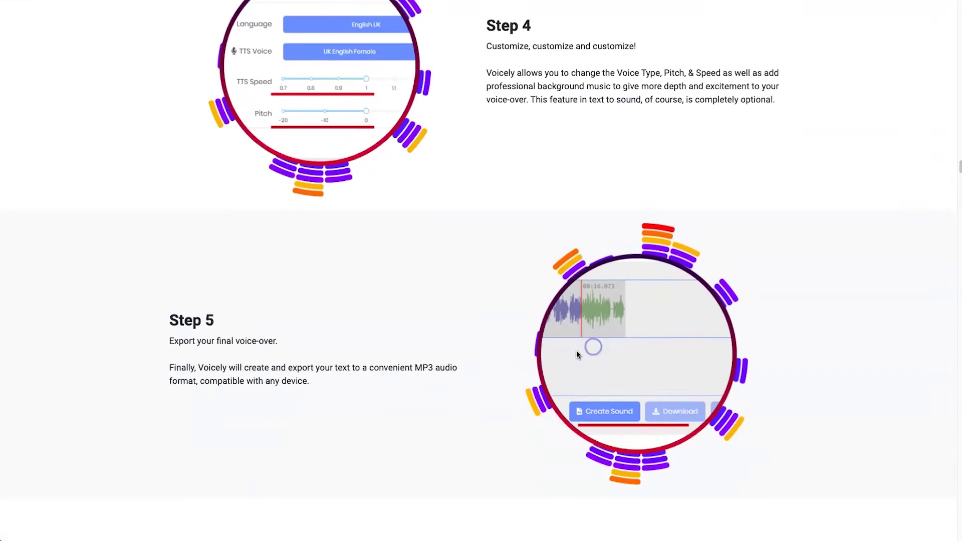
scroll(617, 316, down, 4)
click(339, 359)
drag(197, 294, 249, 295)
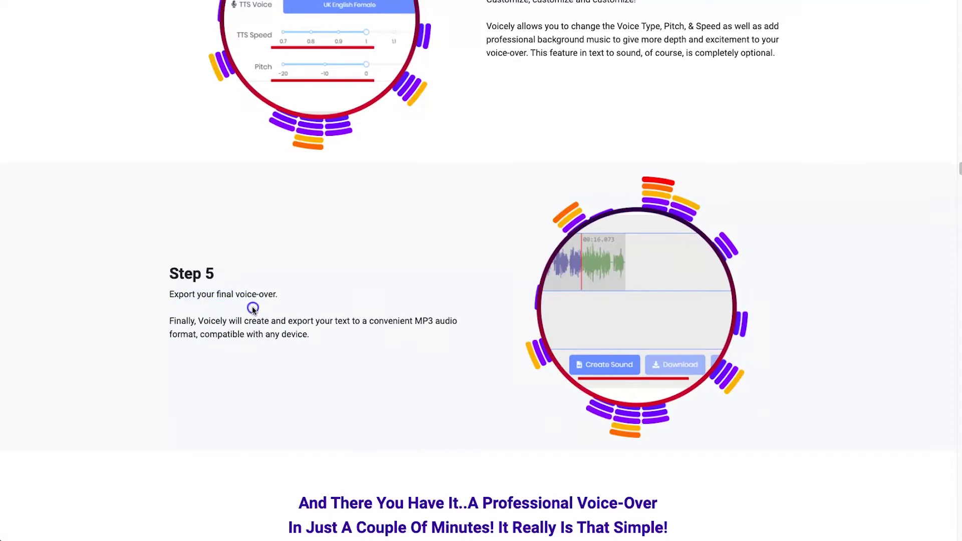
click(252, 309)
scroll(356, 206, up, 6)
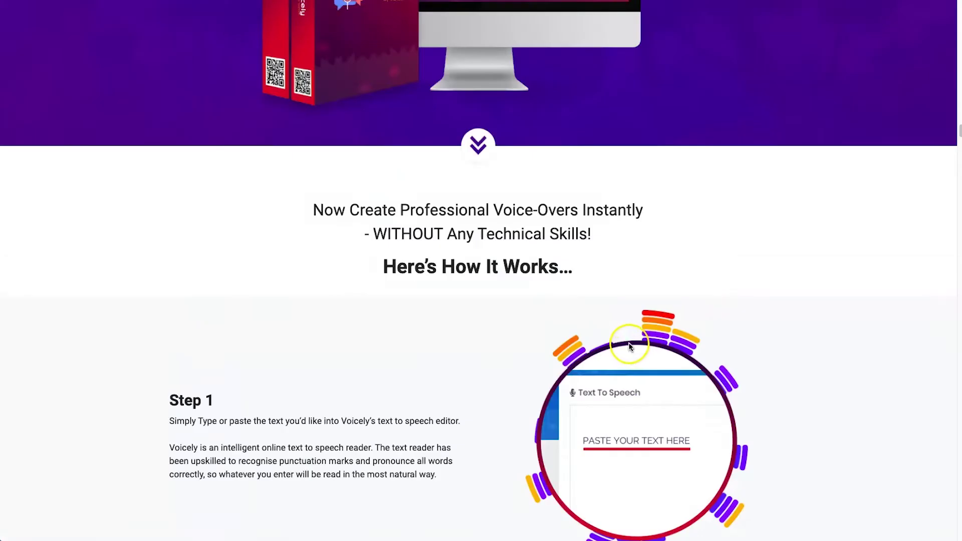
scroll(630, 346, up, 10)
scroll(630, 346, up, 10)
scroll(631, 345, up, 10)
scroll(630, 346, up, 10)
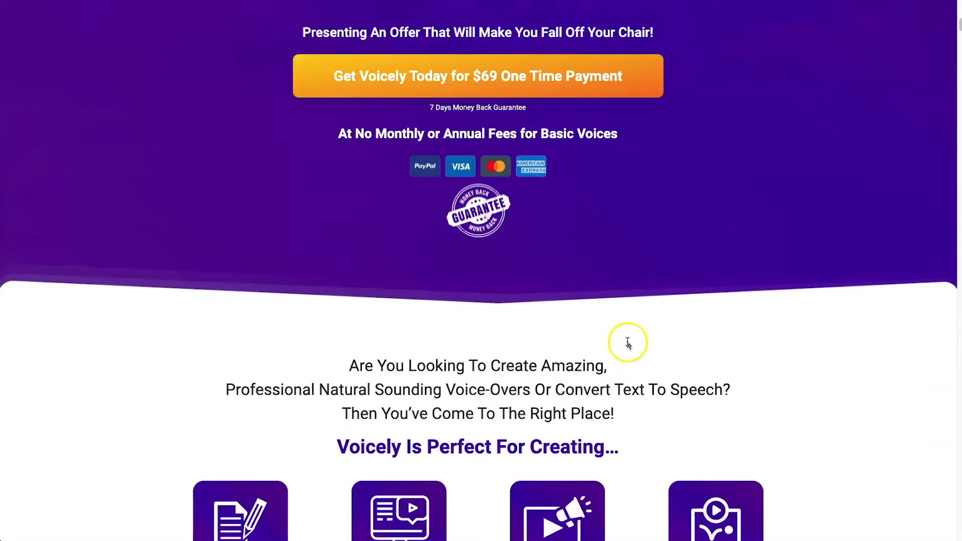
scroll(630, 343, up, 5)
scroll(629, 343, up, 5)
scroll(582, 248, down, 3)
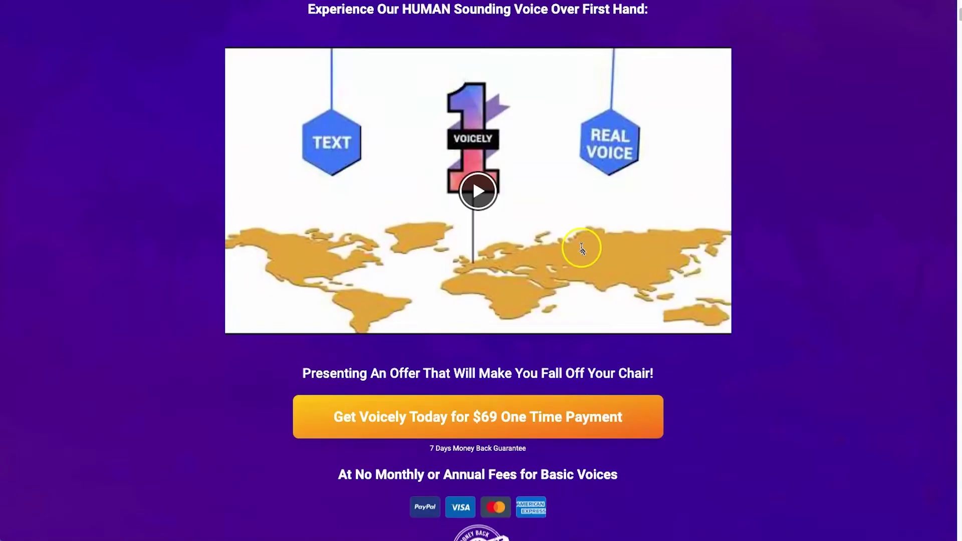
scroll(582, 248, down, 2)
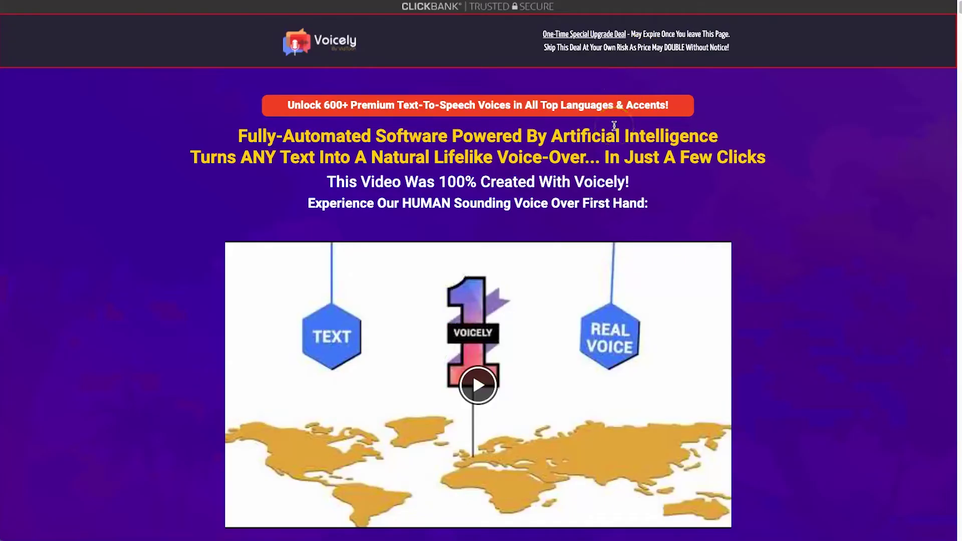
scroll(587, 151, down, 3)
scroll(579, 195, down, 2)
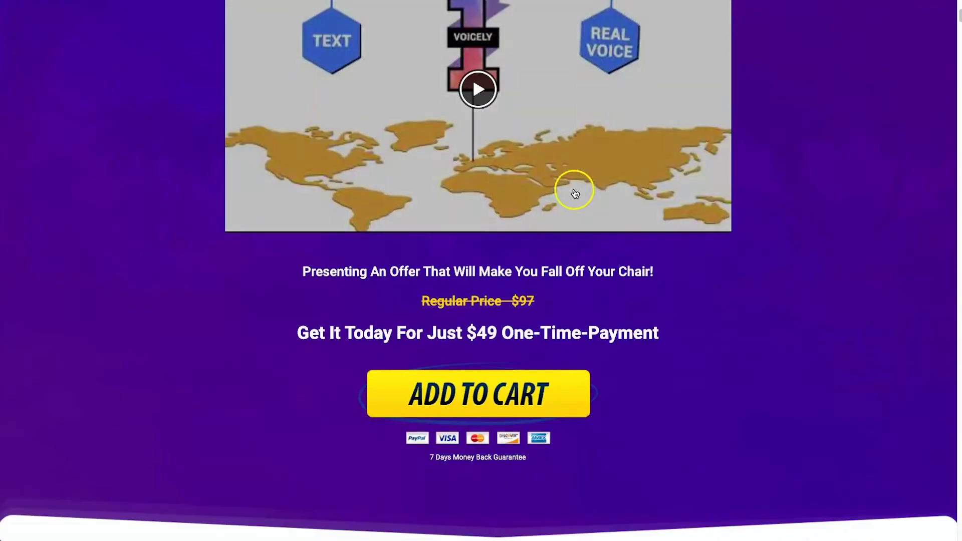
- Emphasize the $49 one-time price on the special deal page
double_click(481, 331)
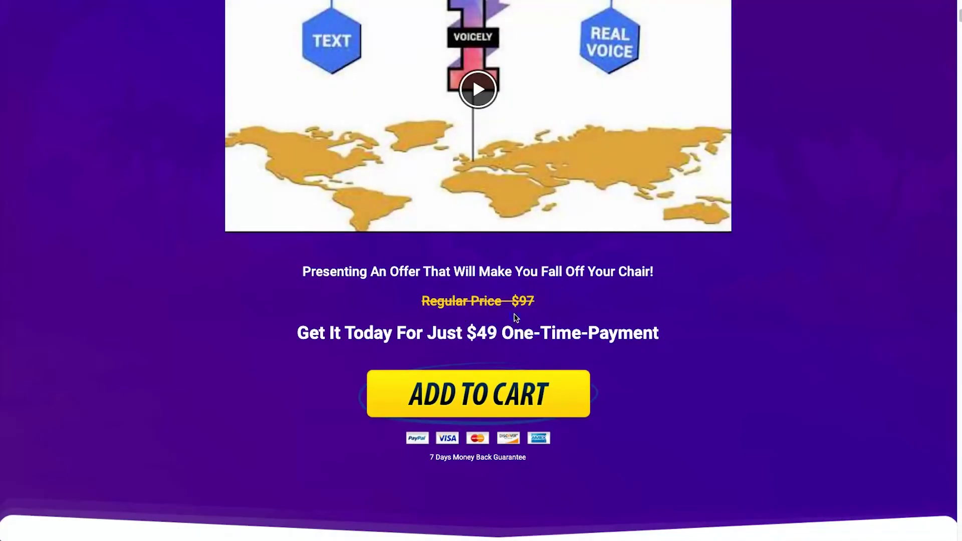
click(475, 332)
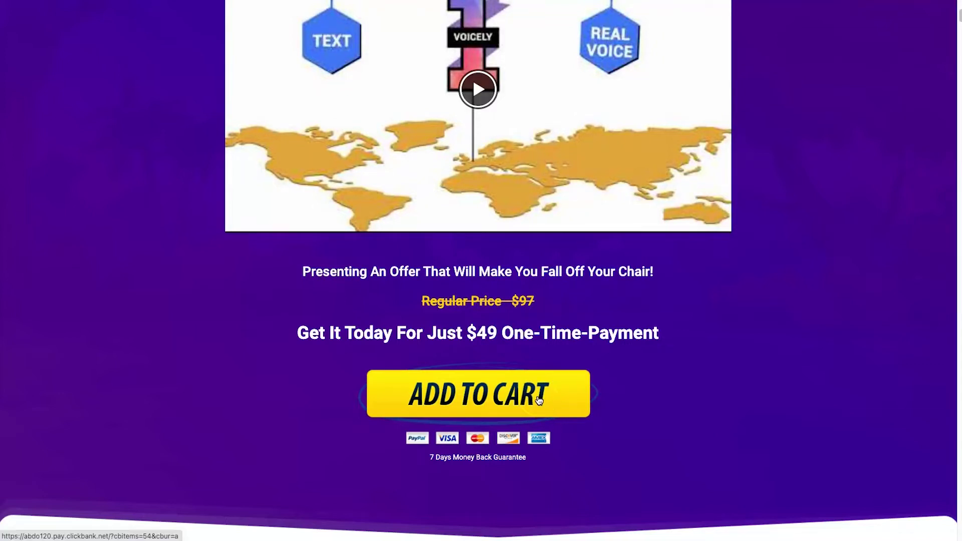
- Check out the $49 deal, priced in US dollars and billed to United States
click(538, 400)
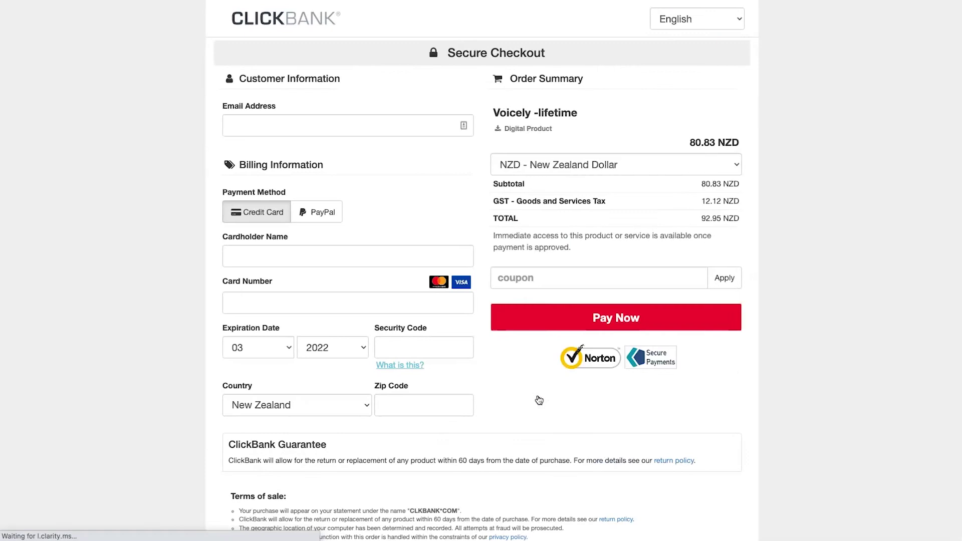
click(516, 164)
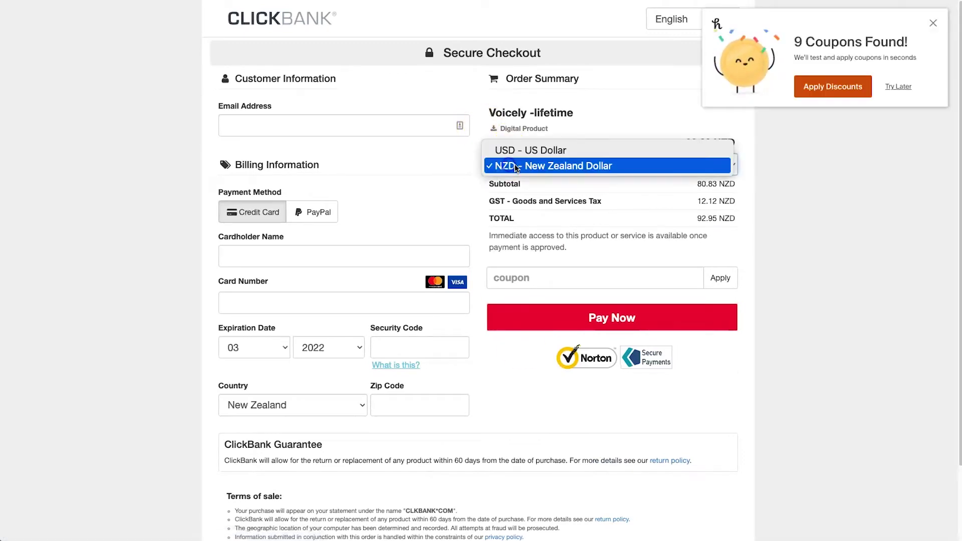
click(518, 152)
click(294, 404)
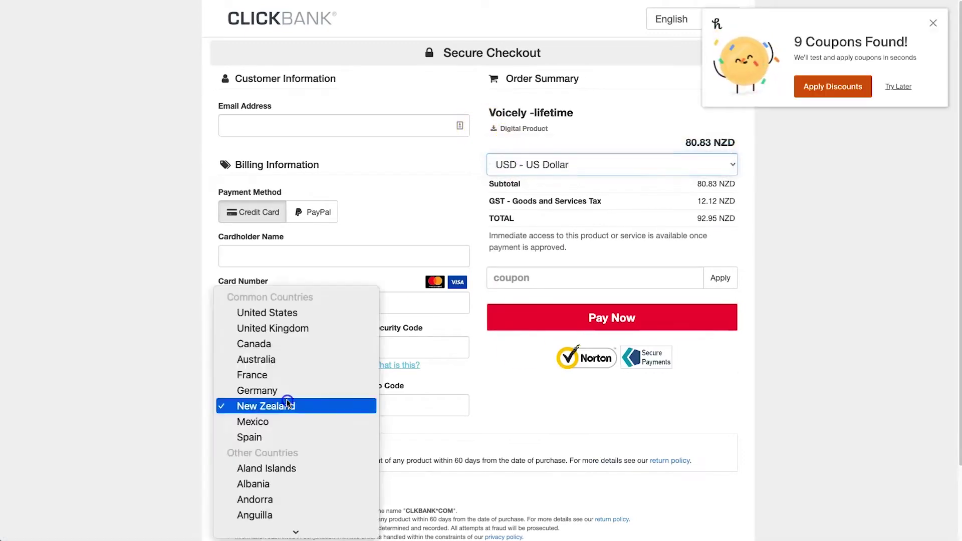
click(299, 315)
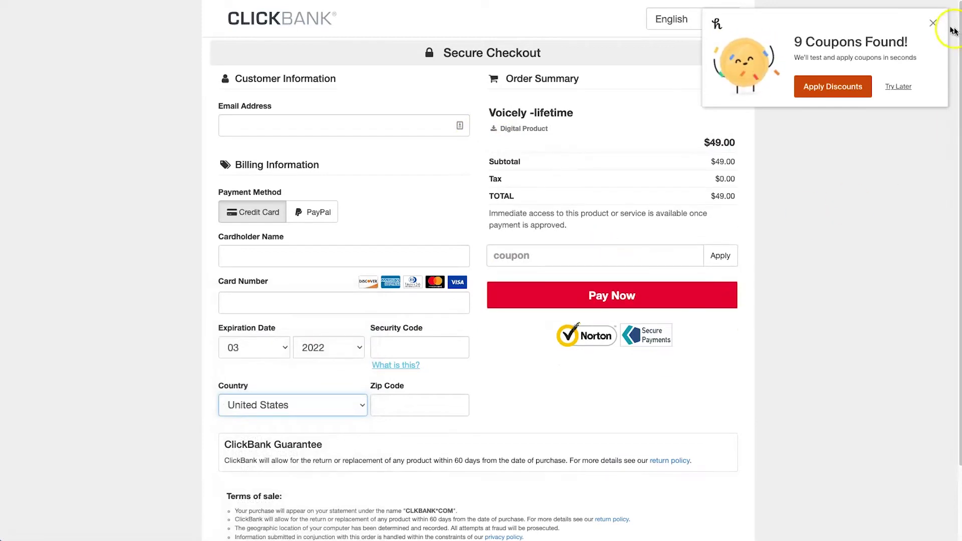
- Dismiss the coupon popup and apply coupon code 5offphil
click(933, 23)
click(535, 255)
text(5offphil)
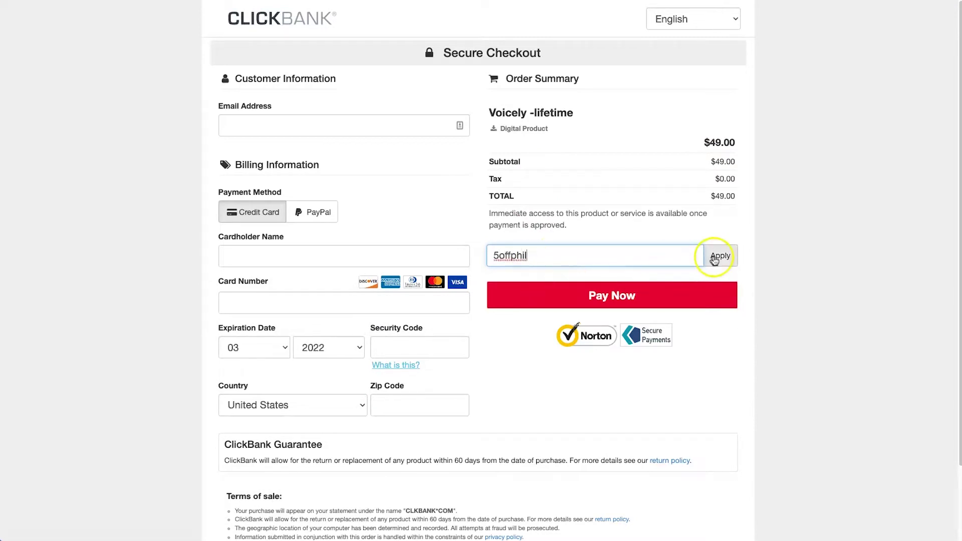
click(720, 256)
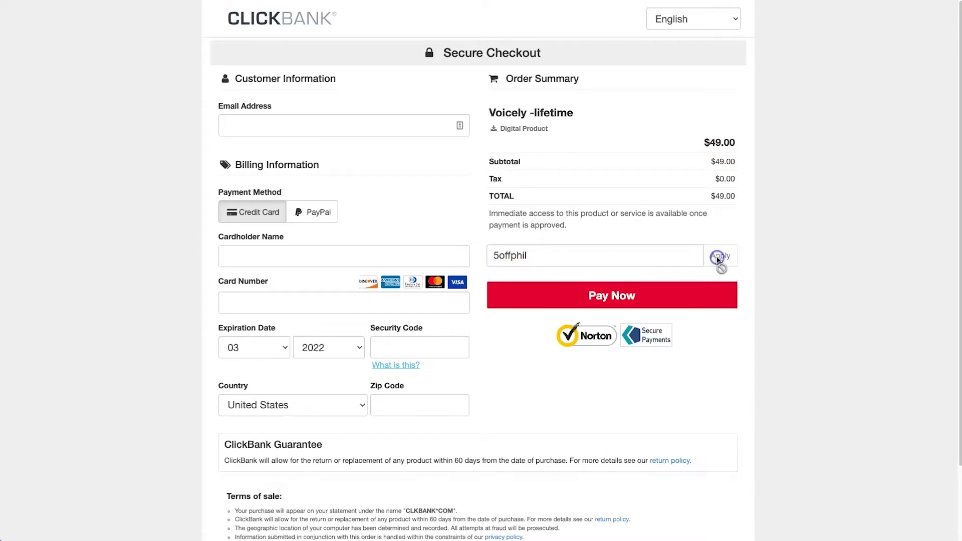
- Highlight the immediate access note, the $46.55 discounted total and the guarantee text
drag(736, 240, 740, 216)
click(717, 215)
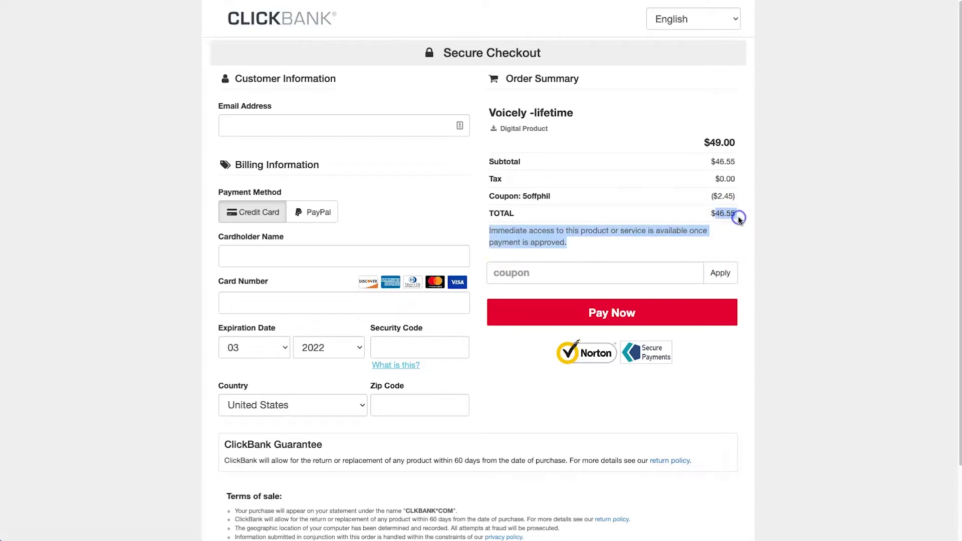
click(740, 219)
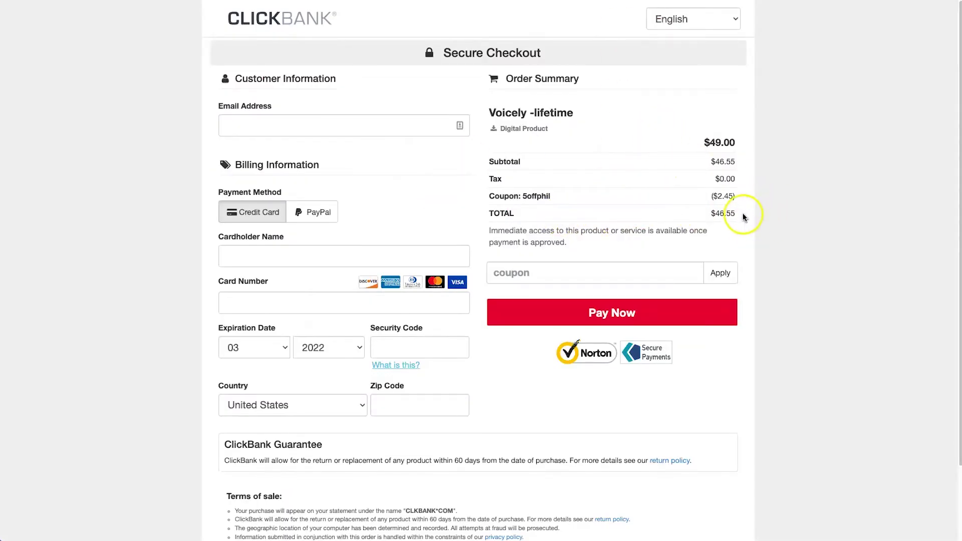
drag(738, 213, 705, 217)
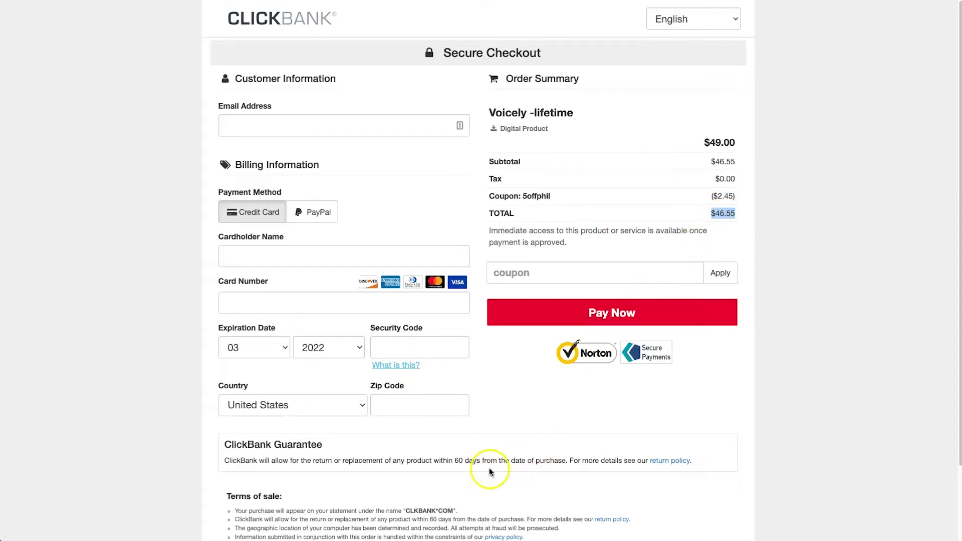
click(472, 461)
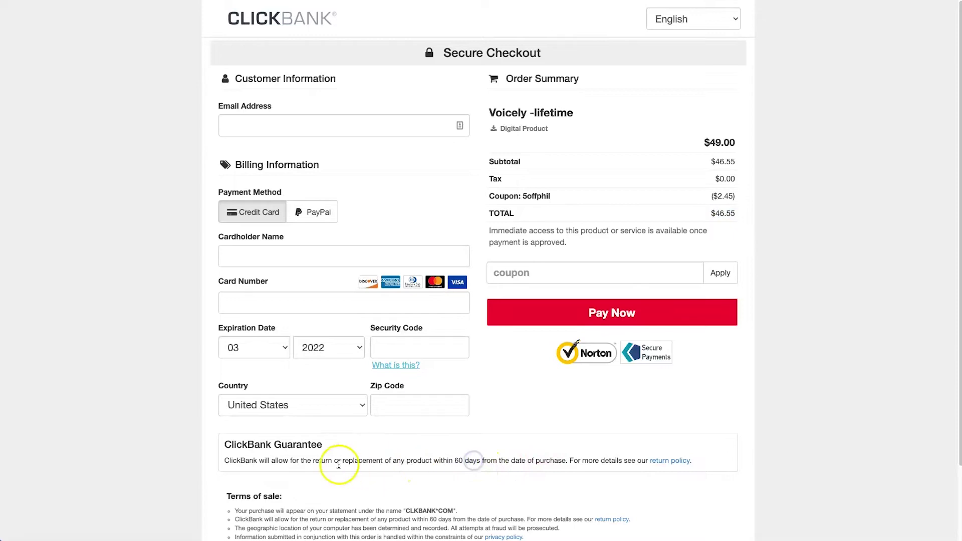
drag(343, 460, 398, 459)
click(309, 461)
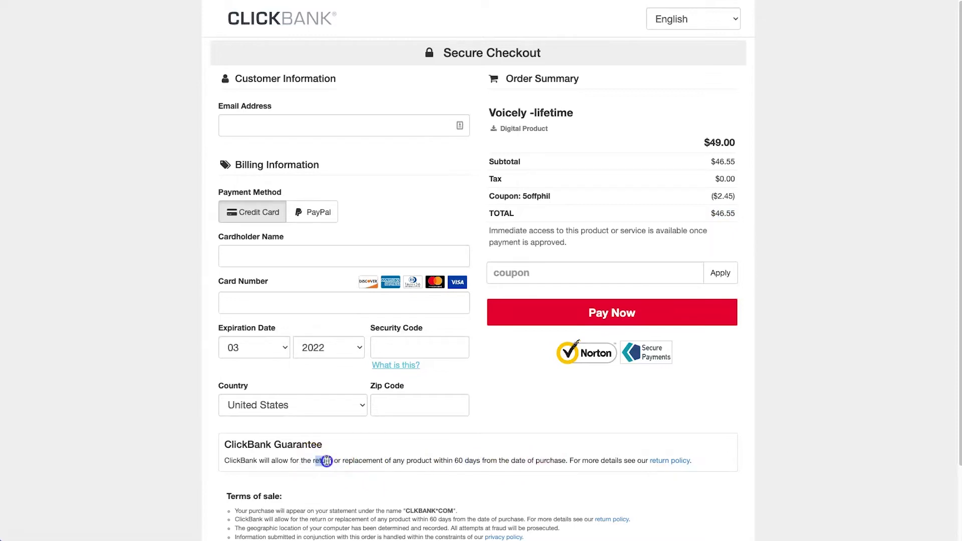
drag(433, 461, 555, 460)
scroll(555, 460, down, 3)
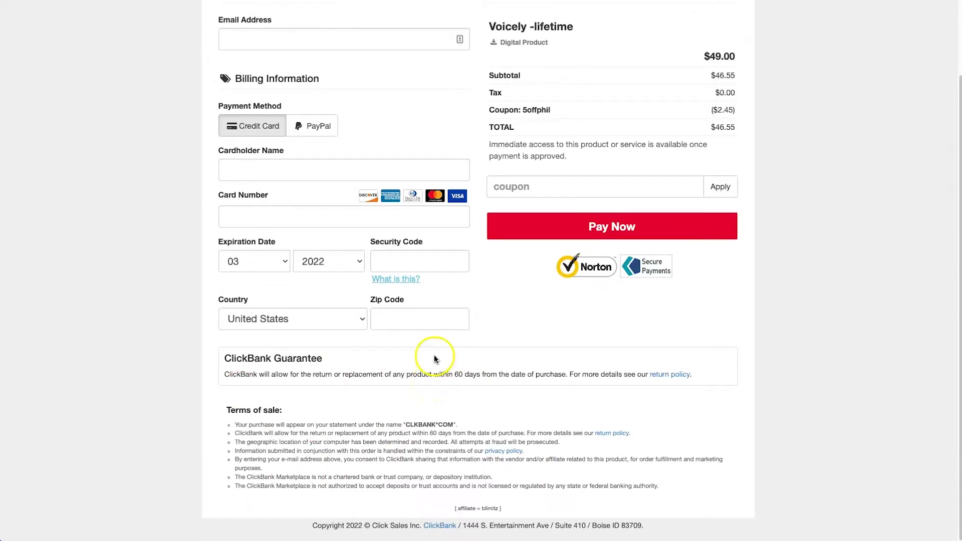
scroll(434, 354, up, 3)
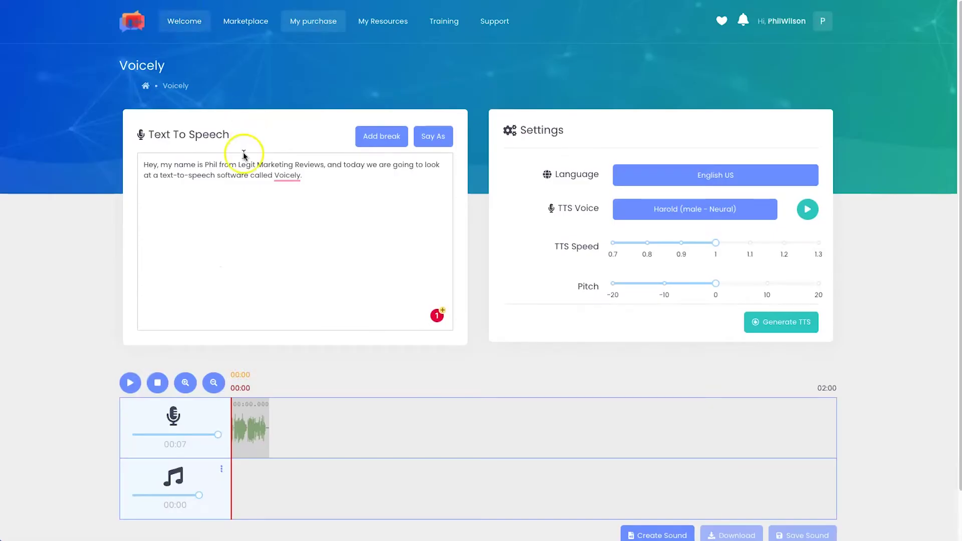
triple_click(243, 164)
click(266, 186)
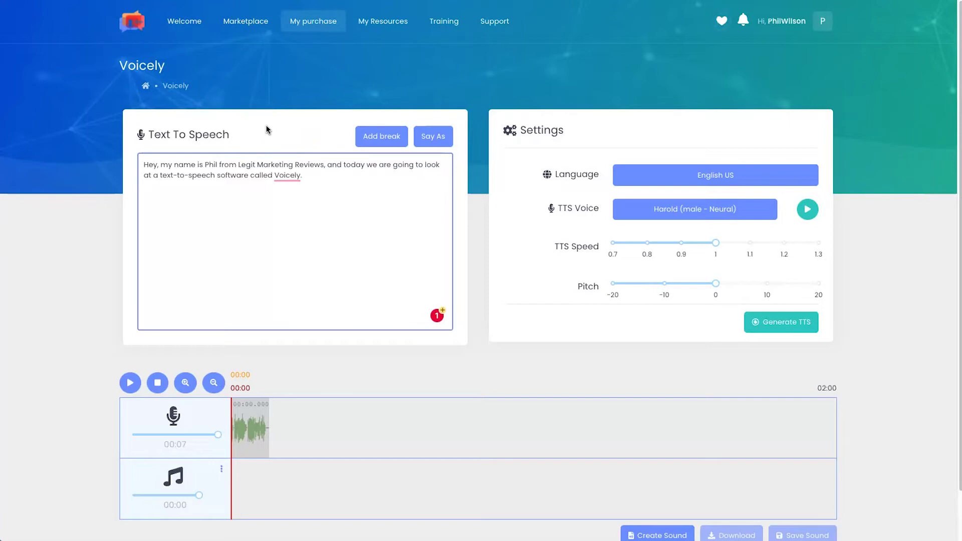
click(351, 69)
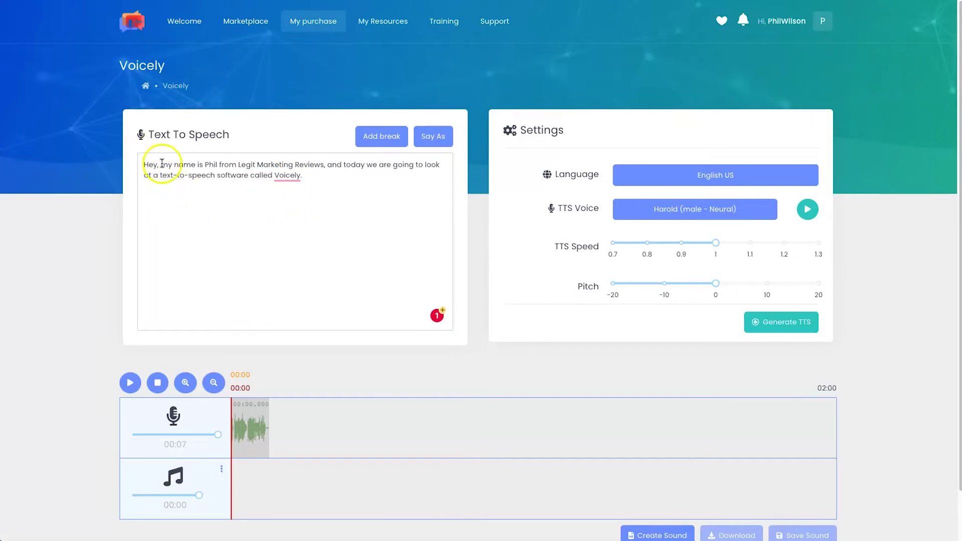
key(XF86AudioRaiseVolume)
key(XF86AudioRaiseVolume)
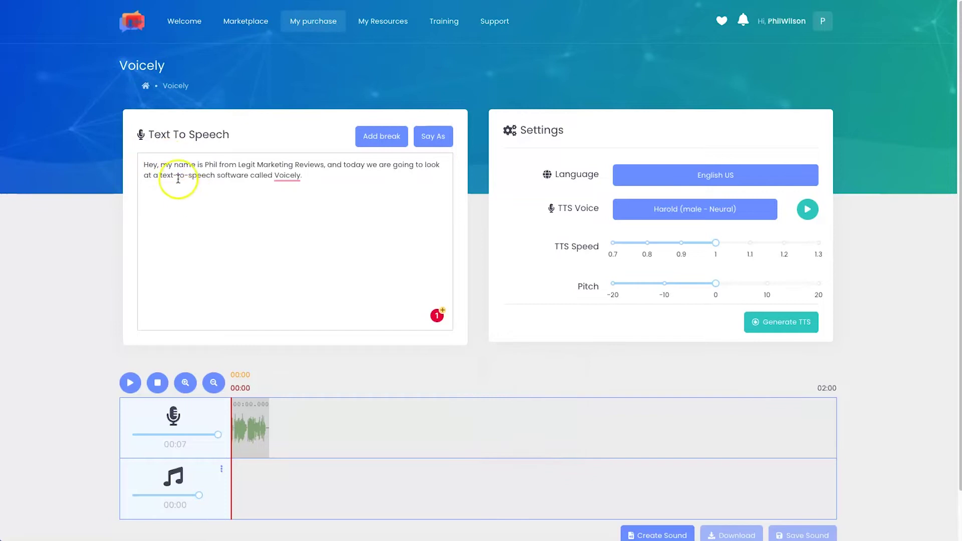
click(143, 162)
drag(165, 165, 324, 165)
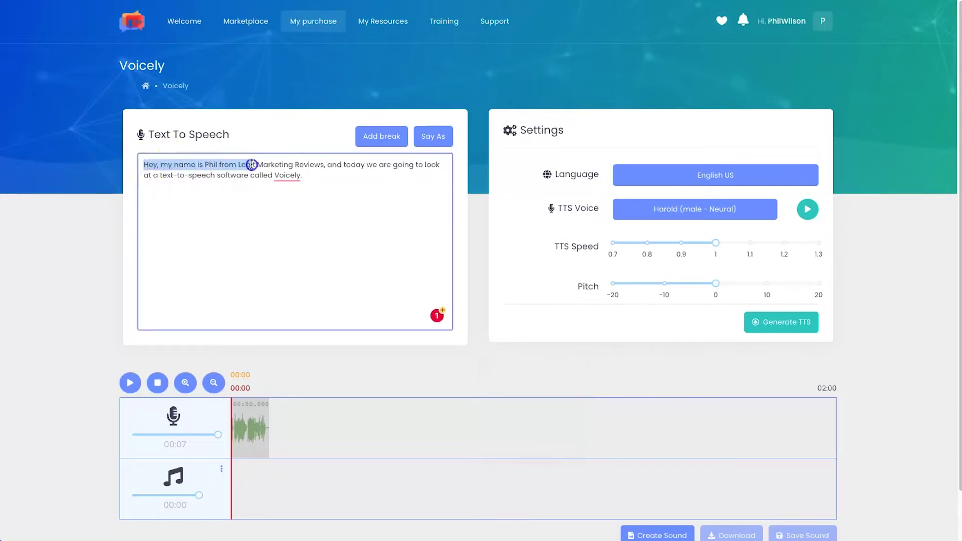
drag(419, 167, 249, 176)
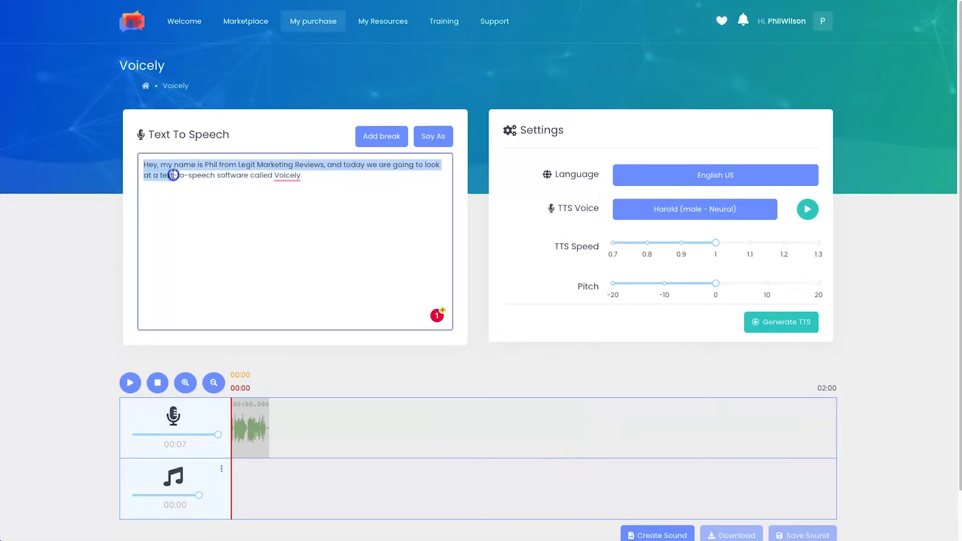
right_click(277, 180)
click(312, 181)
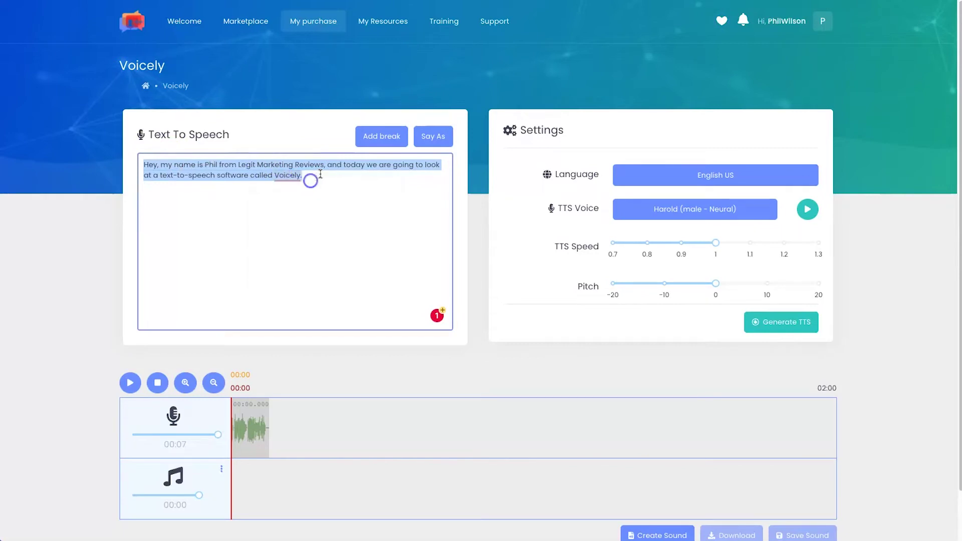
click(396, 205)
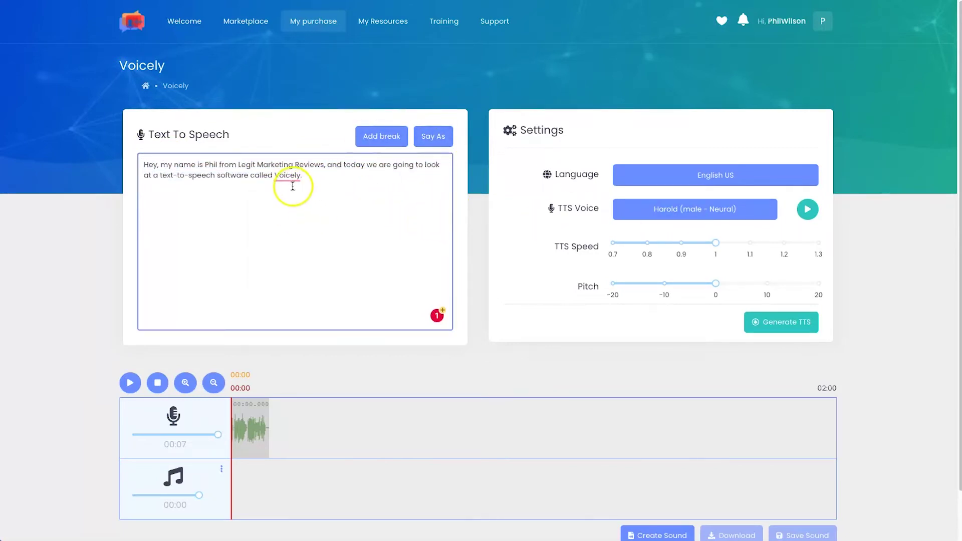
click(308, 176)
text(n eer)
right_click(286, 175)
text(tert)
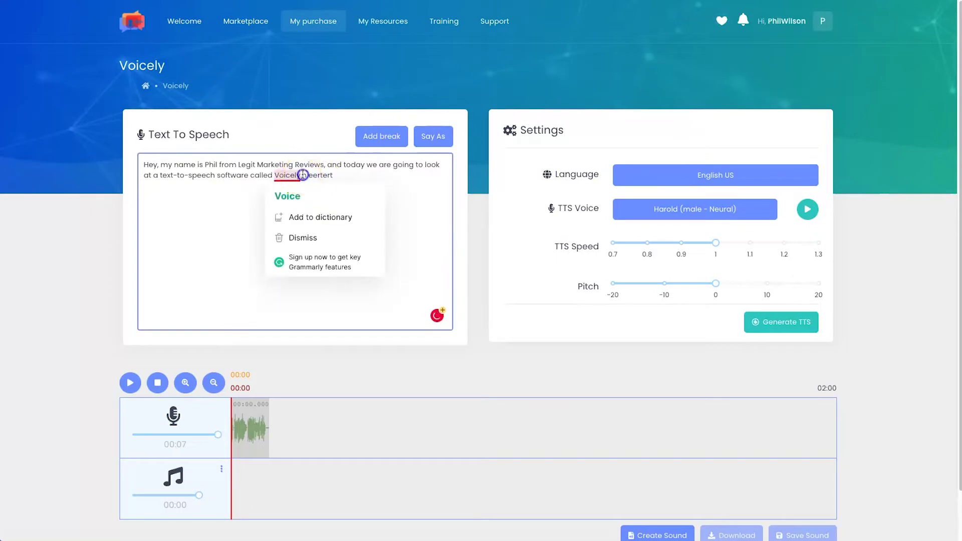
drag(334, 175, 303, 175)
key(BackSpace)
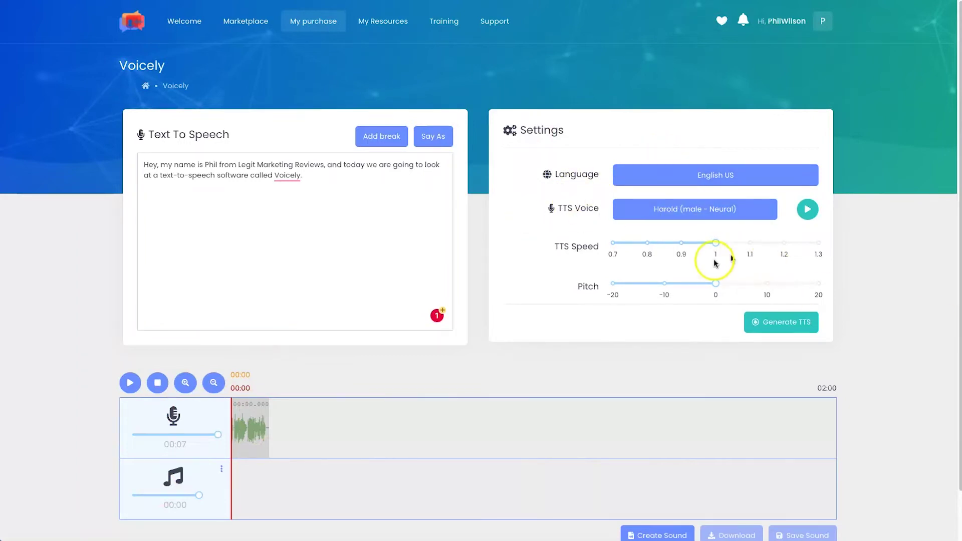
click(550, 275)
click(619, 216)
scroll(673, 269, up, 1)
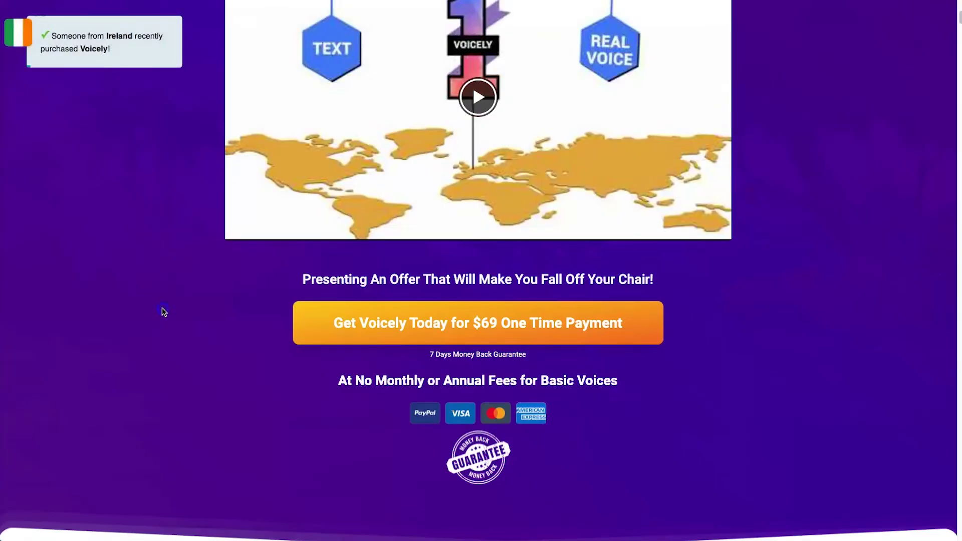
- Search the page for '50' to jump to the FAQ credits answer
key(ctrl+f)
text(voicely)
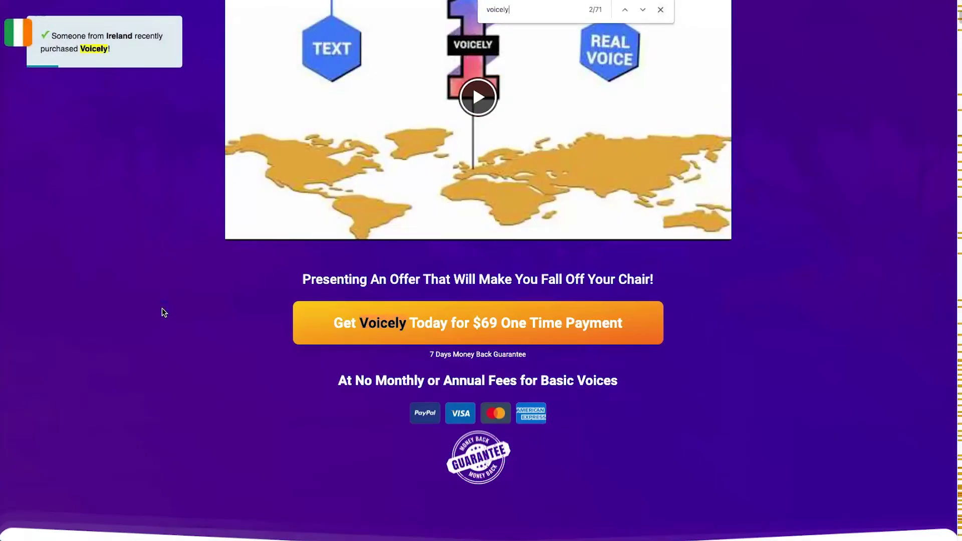
click(500, 9)
key(ctrl+a)
key(BackSpace)
text(50)
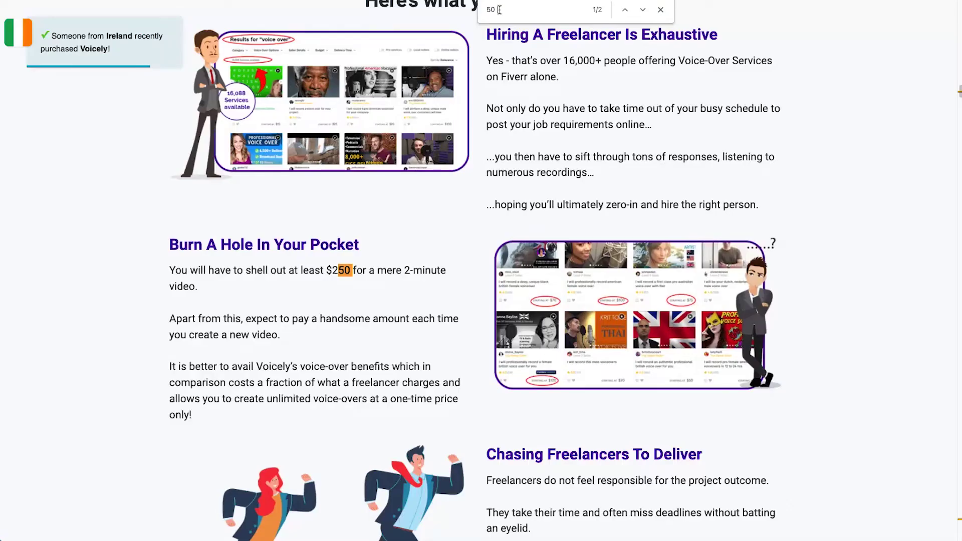
click(642, 9)
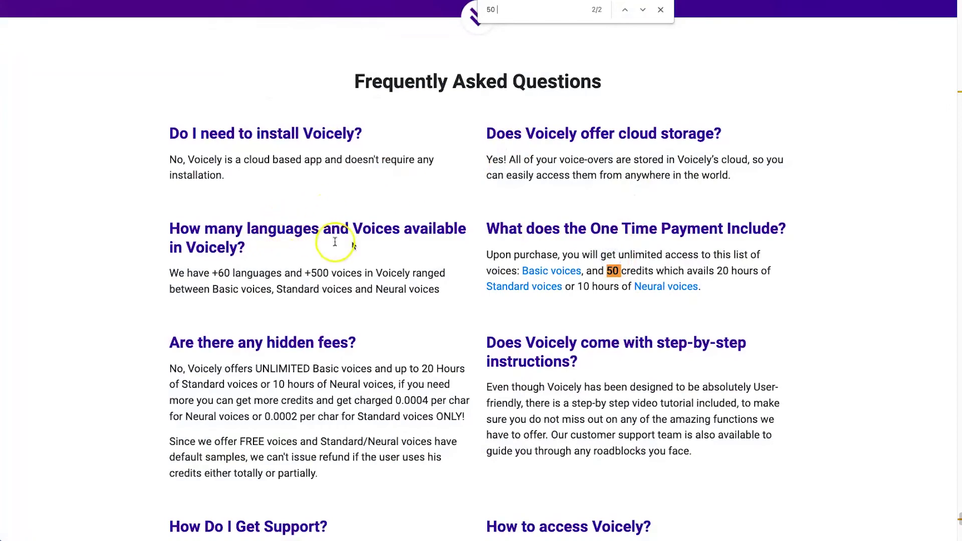
- Highlight the FAQ heading, the +60 languages figure and the three voice types
drag(348, 79, 624, 132)
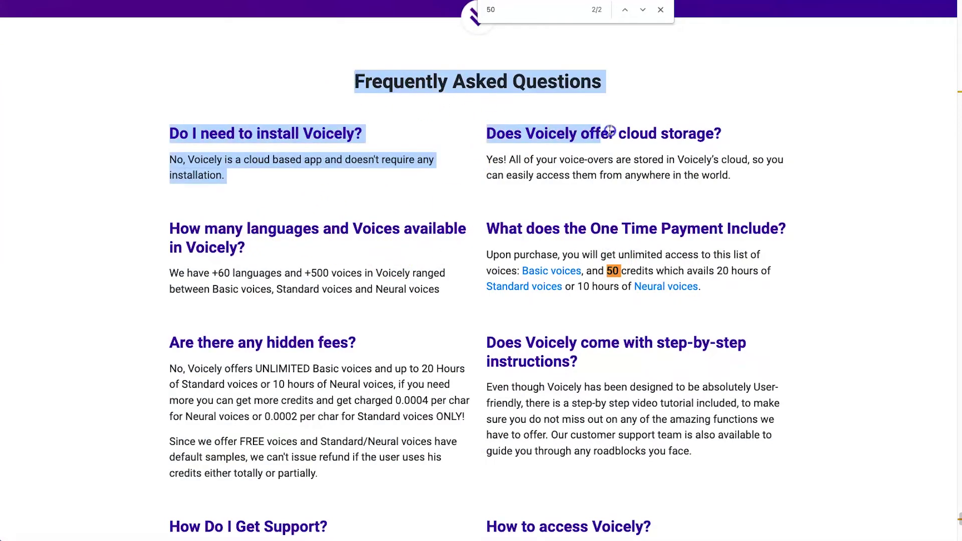
click(631, 89)
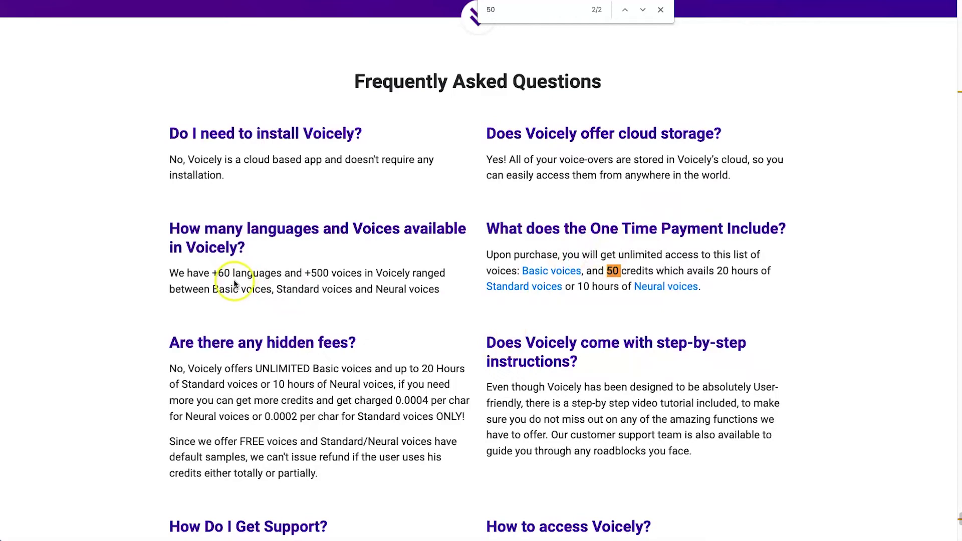
drag(214, 273, 362, 273)
click(272, 273)
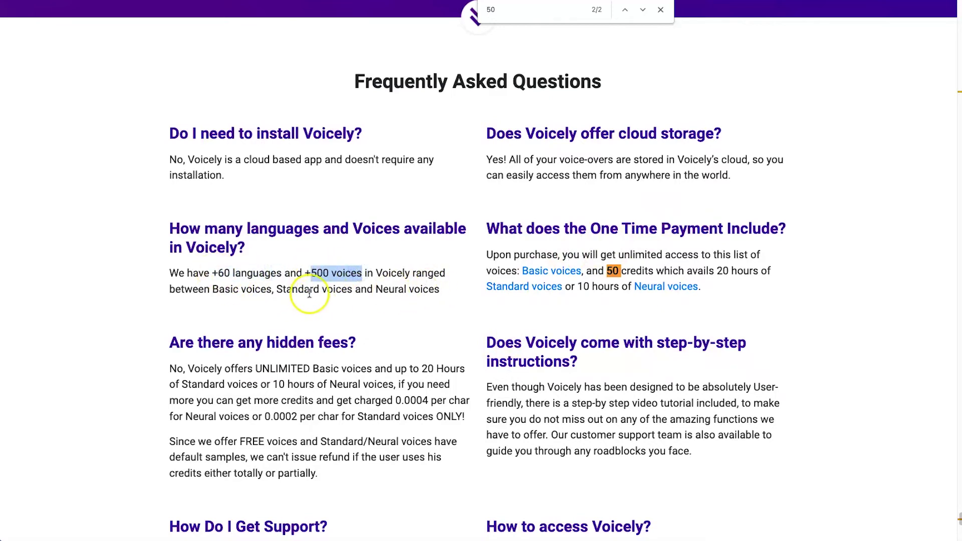
drag(213, 290, 436, 290)
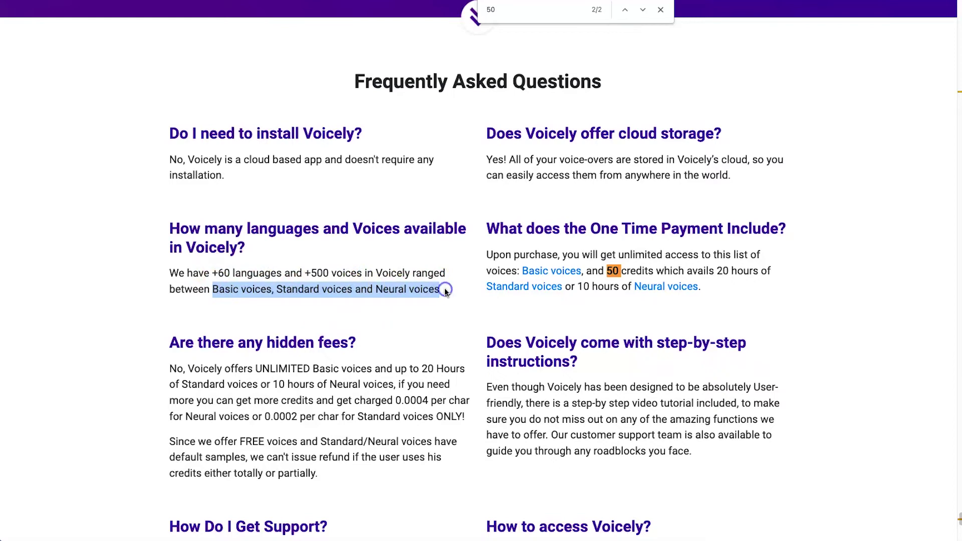
click(447, 290)
- Highlight the One Time Payment answer and its 10 hours of Neural voices
mouse_move(515, 256)
mouse_down()
mouse_move(740, 255)
mouse_move(578, 272)
mouse_move(752, 271)
mouse_up()
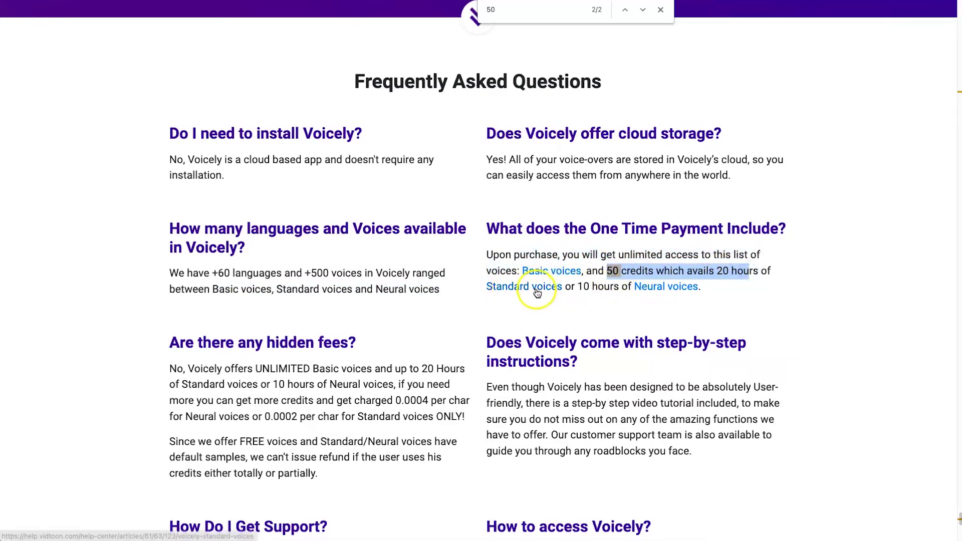
drag(578, 288, 684, 291)
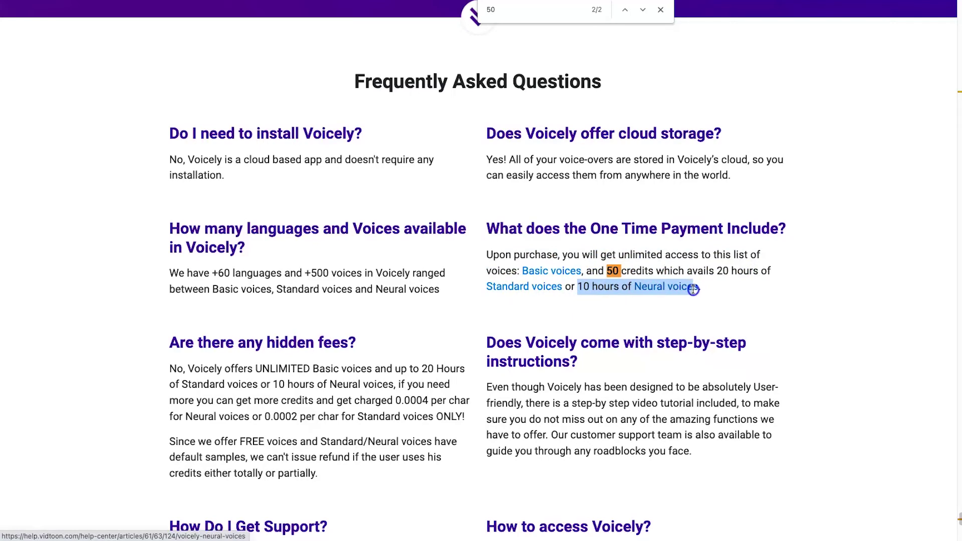
click(712, 290)
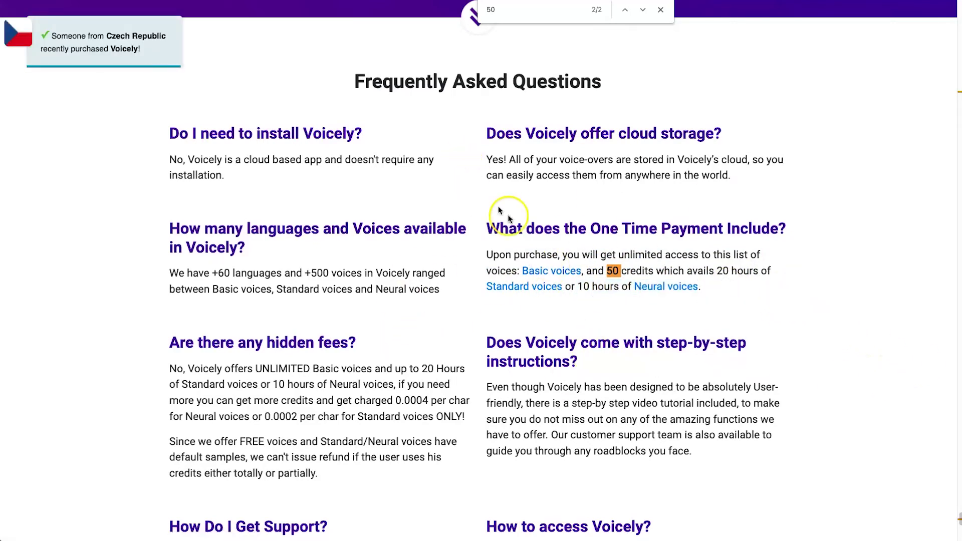
drag(581, 287, 661, 297)
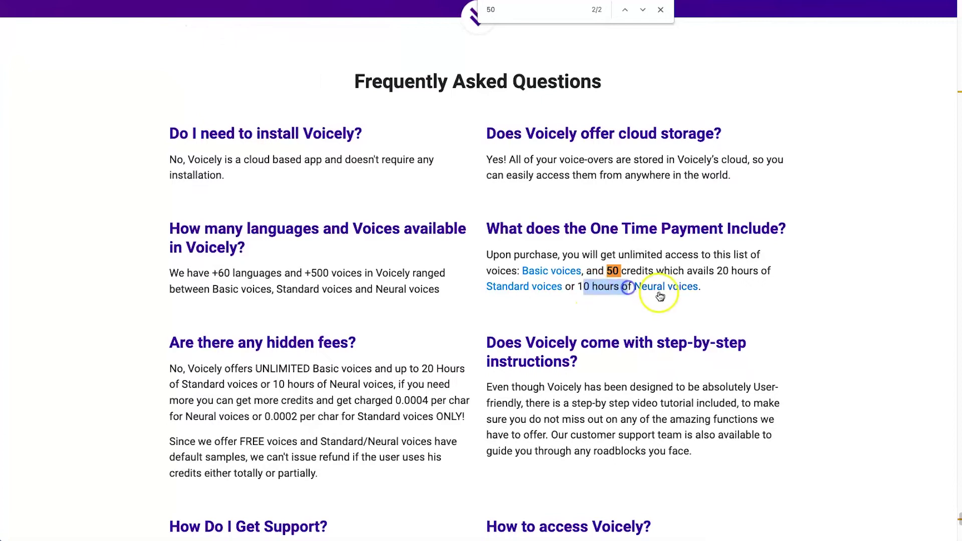
click(692, 300)
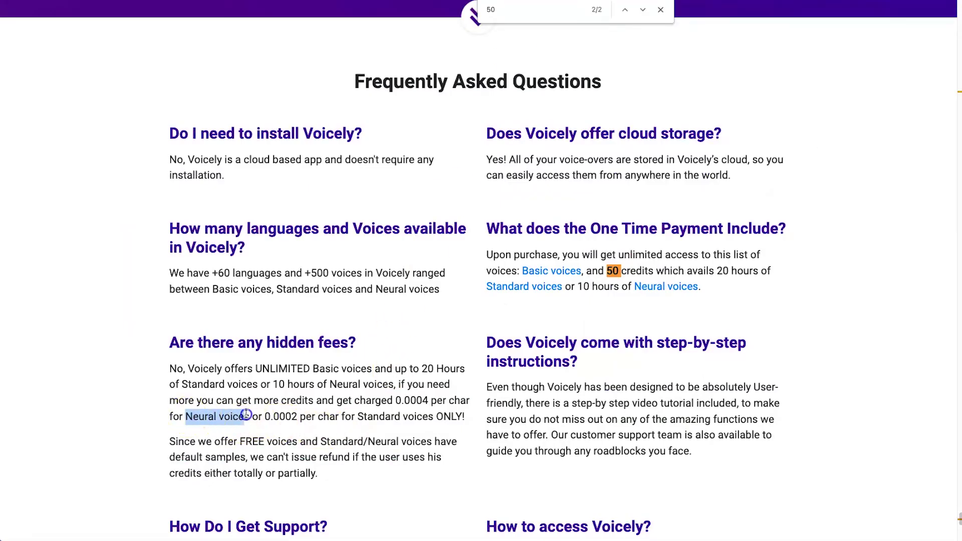
- Highlight the 0.0004 per-character rate in the hidden fees answer
click(262, 414)
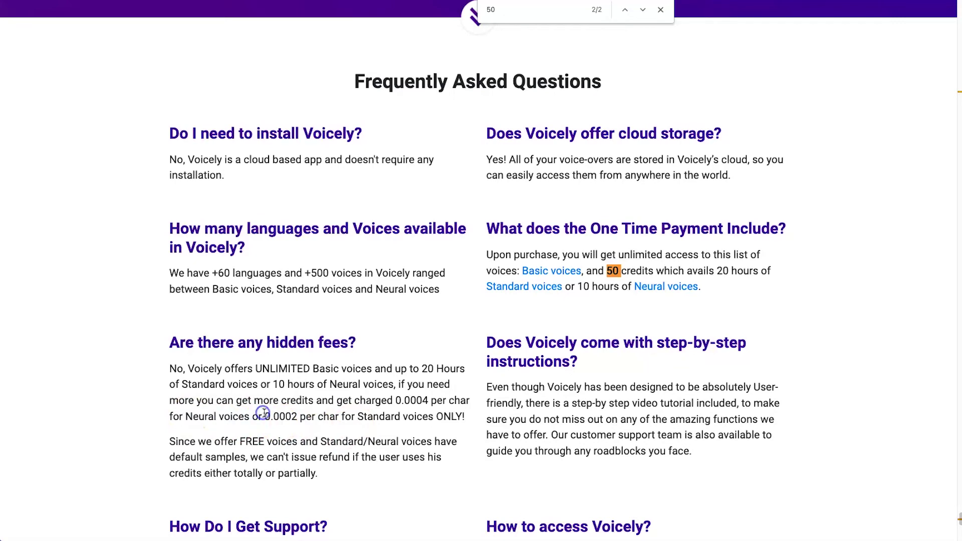
click(306, 415)
click(346, 413)
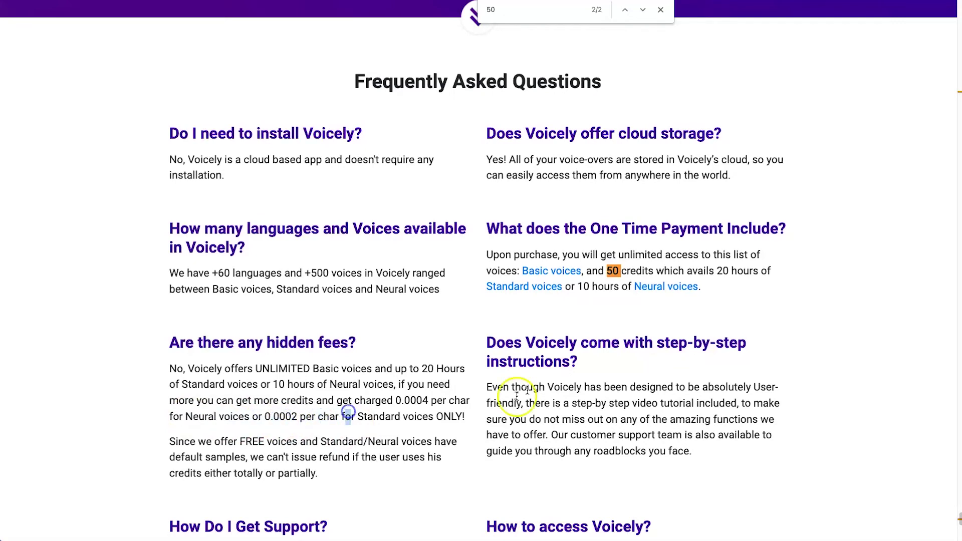
drag(405, 401, 419, 403)
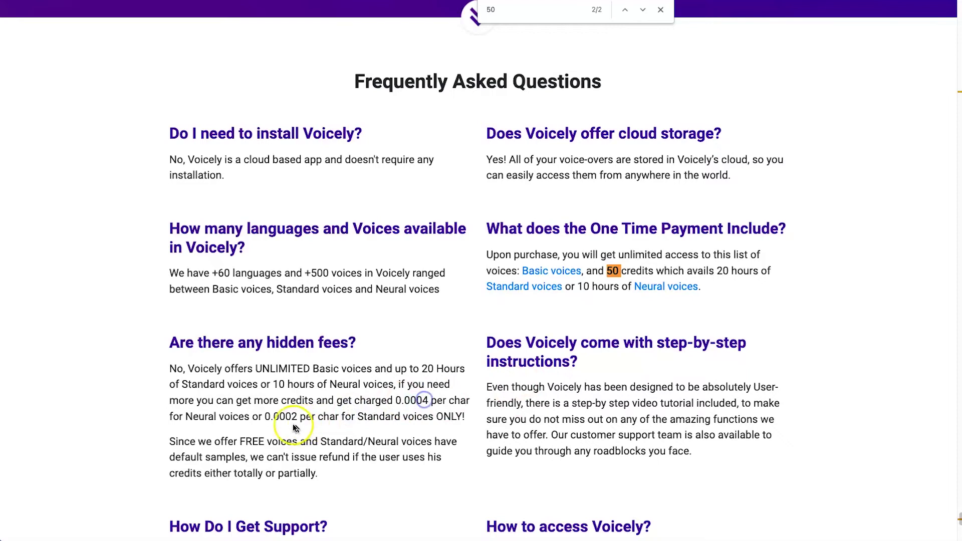
click(324, 415)
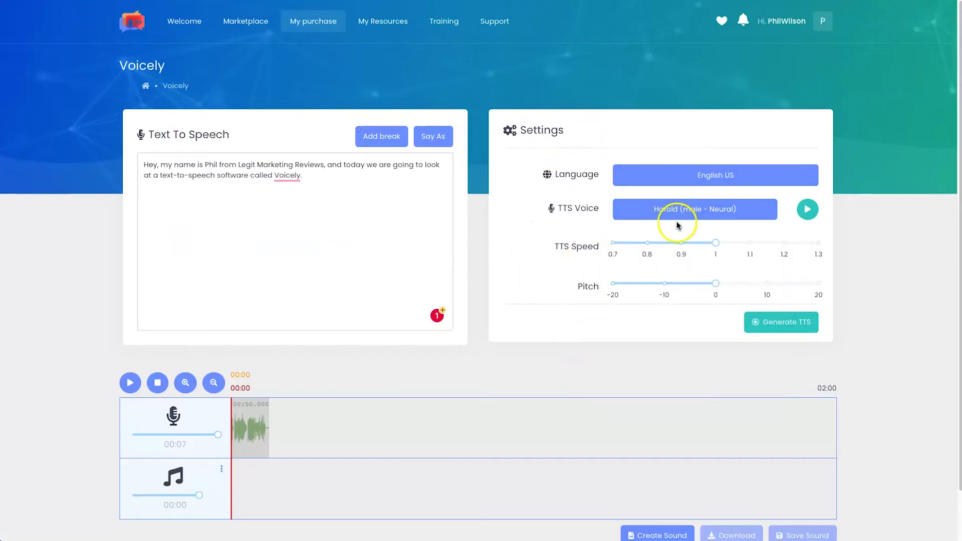
- Choose Turkish from the Language dropdown
click(699, 176)
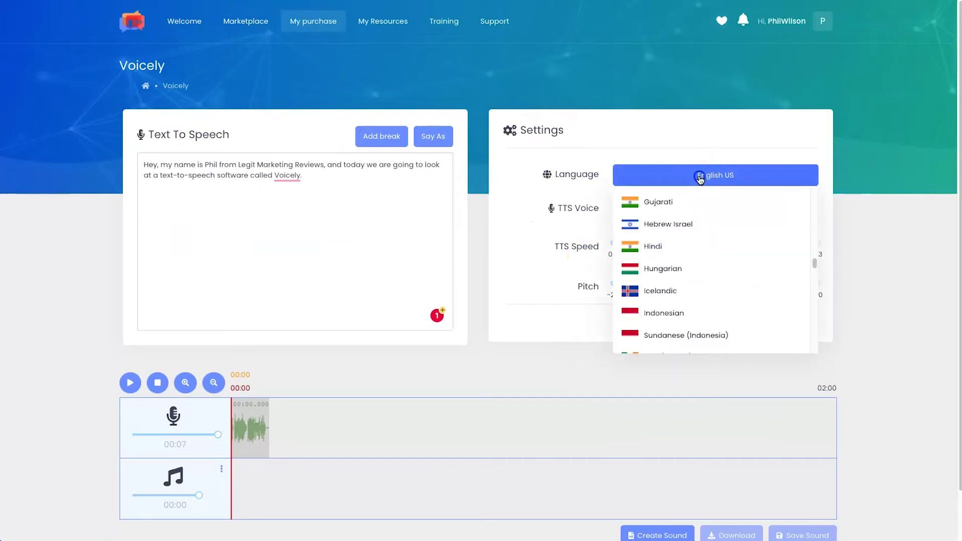
scroll(718, 219, up, 3)
scroll(718, 220, up, 3)
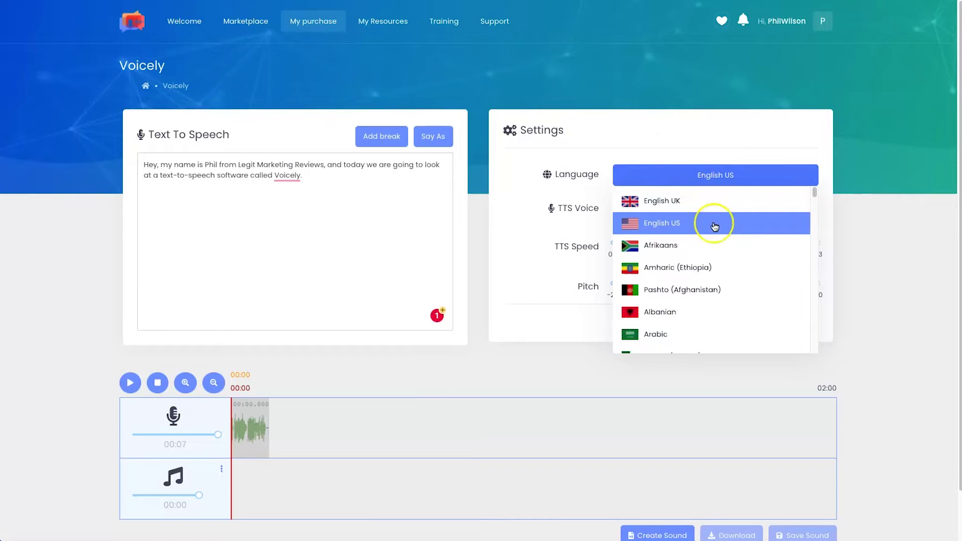
scroll(707, 255, down, 1)
scroll(707, 268, down, 2)
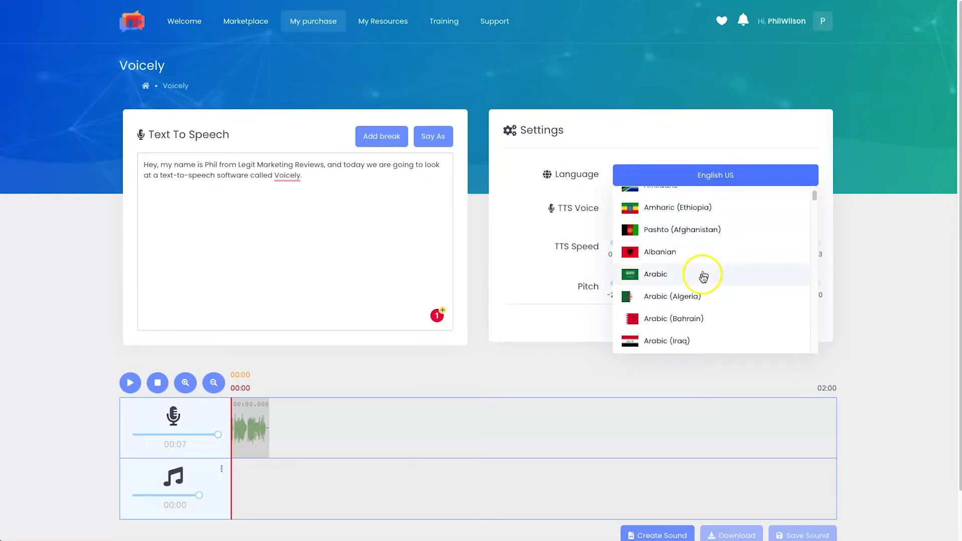
scroll(703, 279, down, 2)
scroll(700, 290, down, 2)
scroll(698, 295, down, 2)
scroll(698, 295, down, 2)
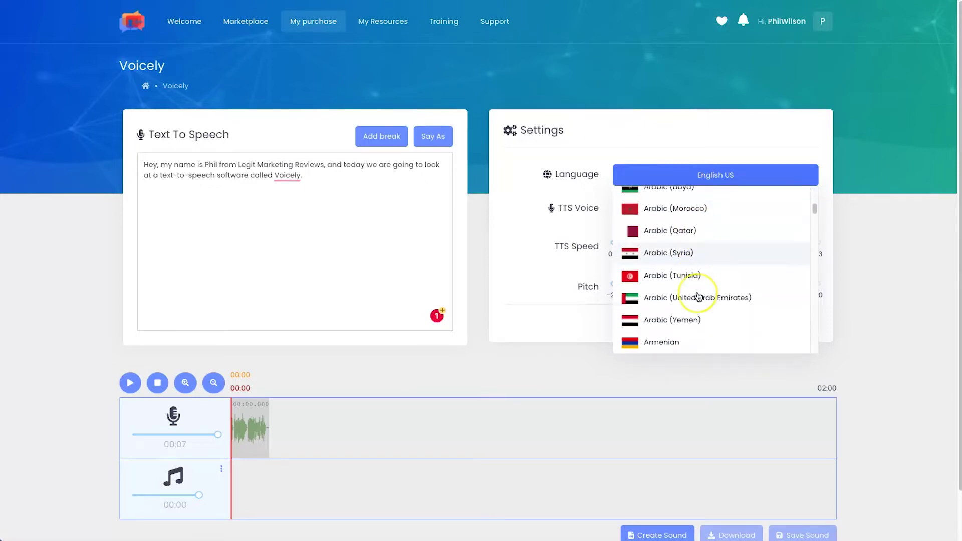
scroll(699, 296, down, 2)
scroll(698, 295, down, 2)
scroll(699, 296, down, 1)
scroll(698, 296, down, 1)
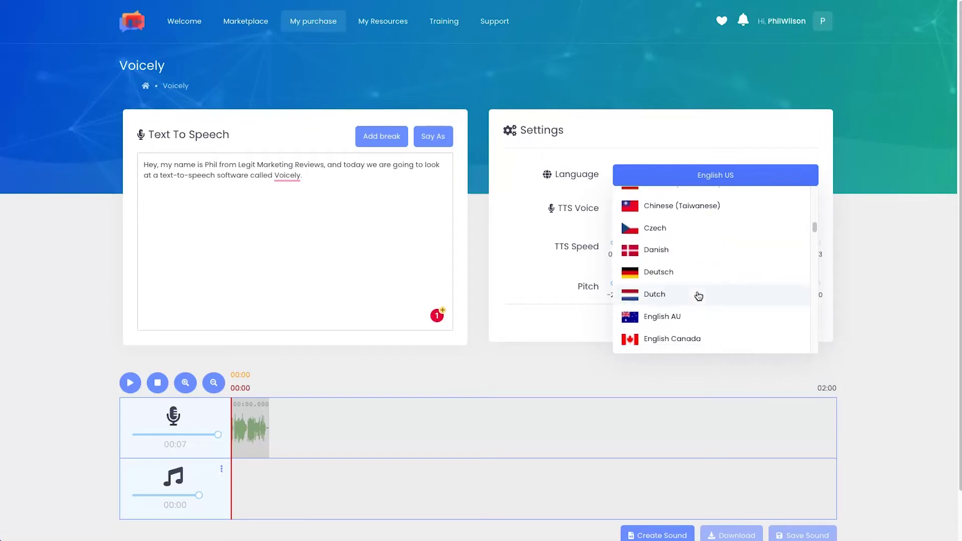
scroll(698, 295, down, 1)
scroll(703, 286, down, 1)
scroll(711, 266, down, 1)
scroll(711, 266, down, 3)
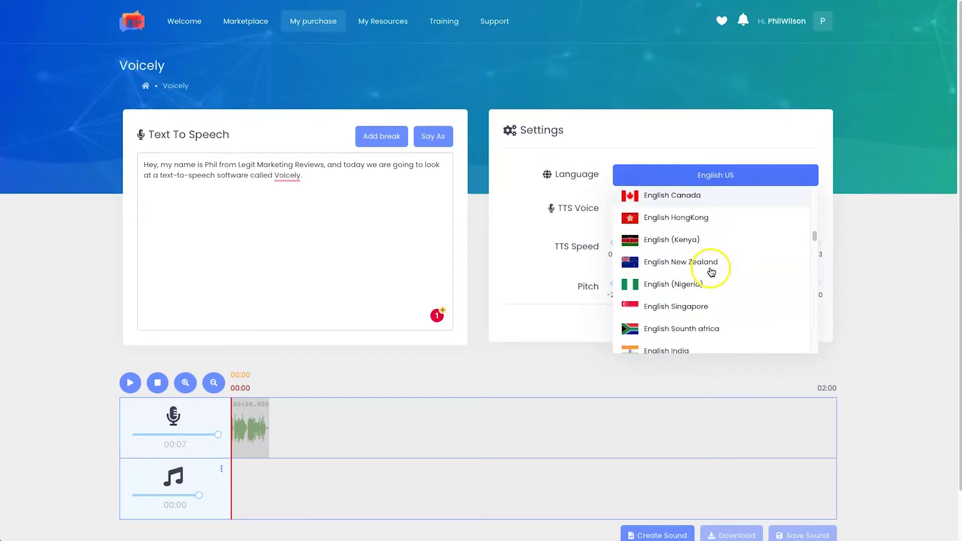
scroll(707, 266, down, 1)
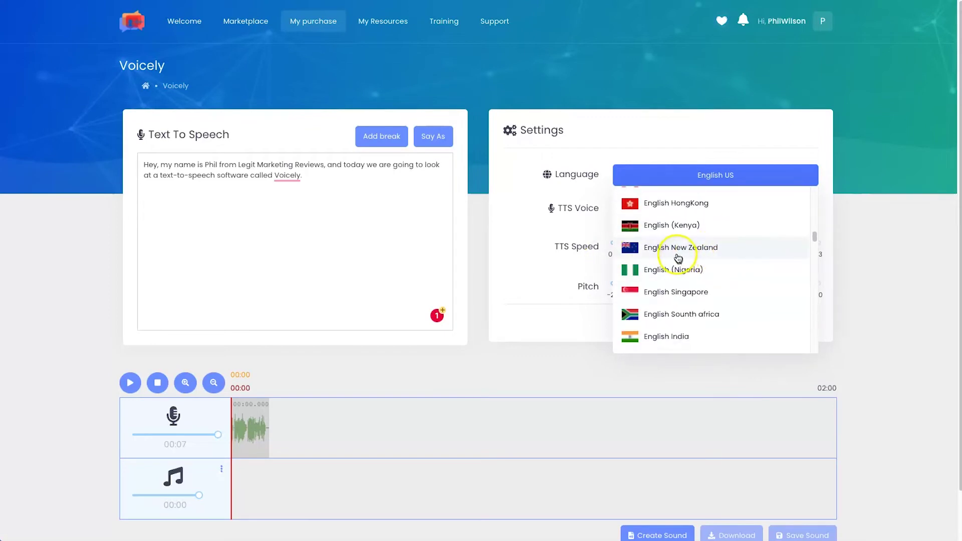
scroll(676, 257, down, 1)
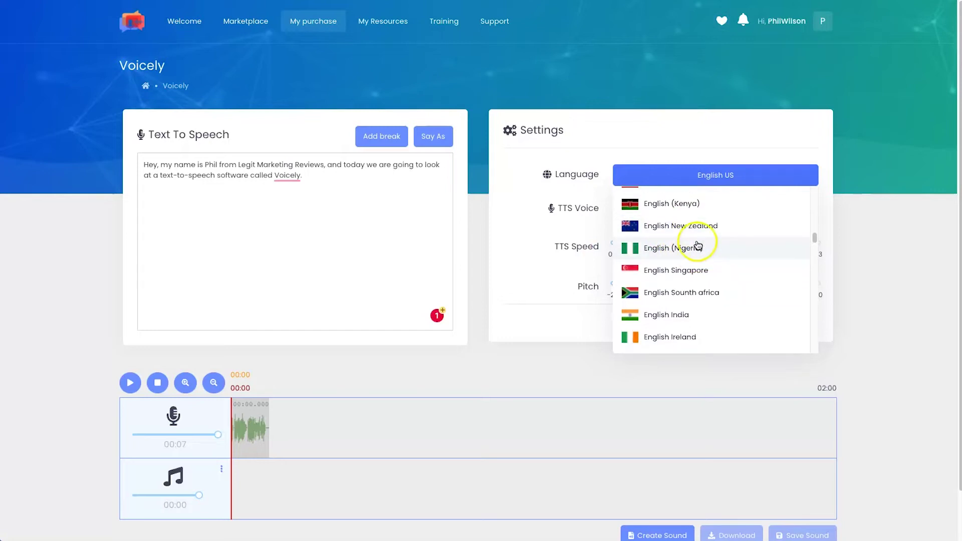
scroll(691, 256, down, 3)
scroll(702, 258, down, 1)
scroll(702, 258, down, 3)
scroll(703, 261, down, 3)
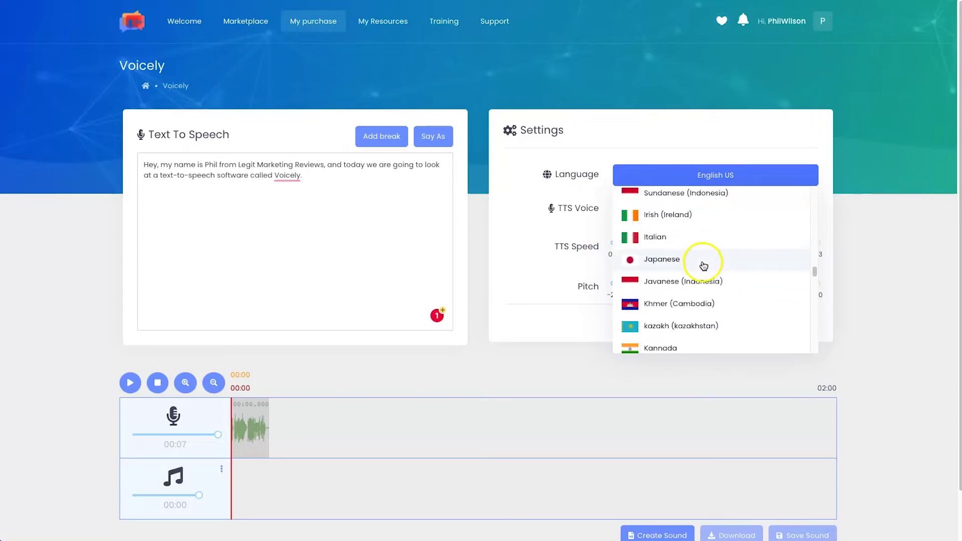
scroll(705, 267, down, 2)
scroll(704, 270, down, 3)
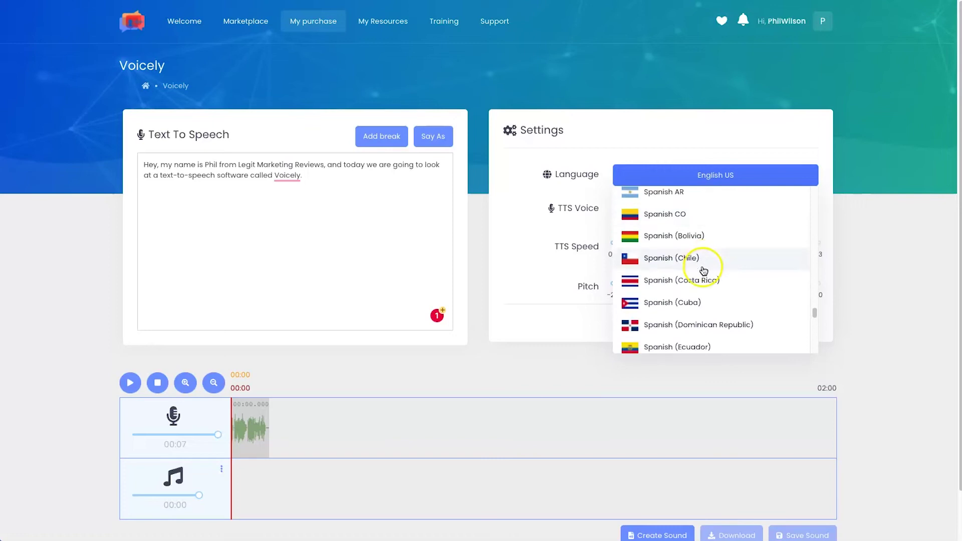
scroll(703, 270, down, 3)
scroll(704, 269, down, 2)
scroll(704, 271, down, 2)
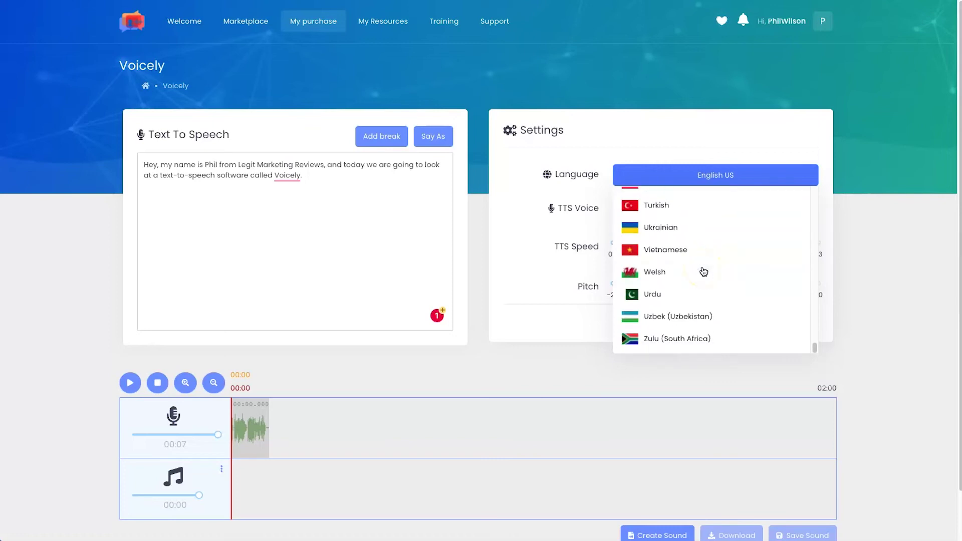
scroll(661, 279, up, 1)
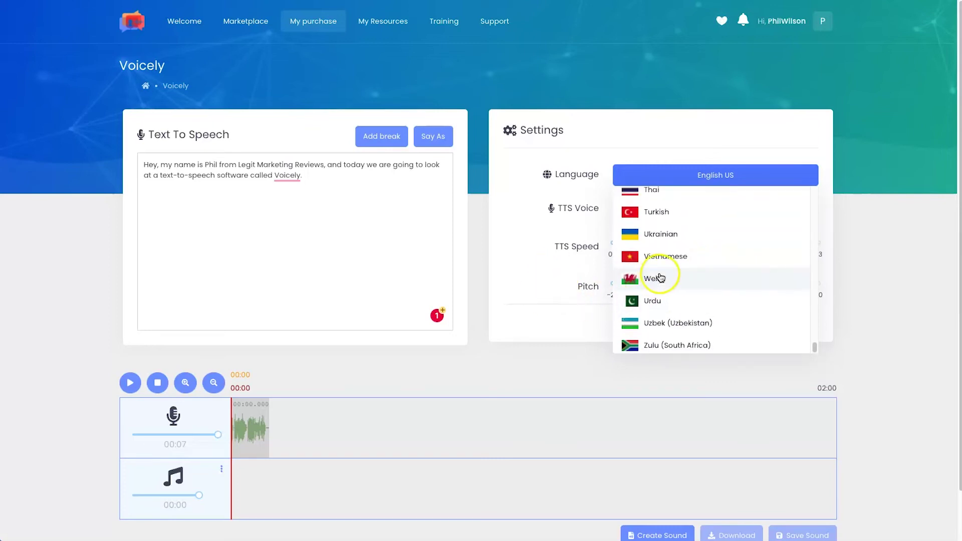
click(662, 217)
scroll(662, 292, down, 3)
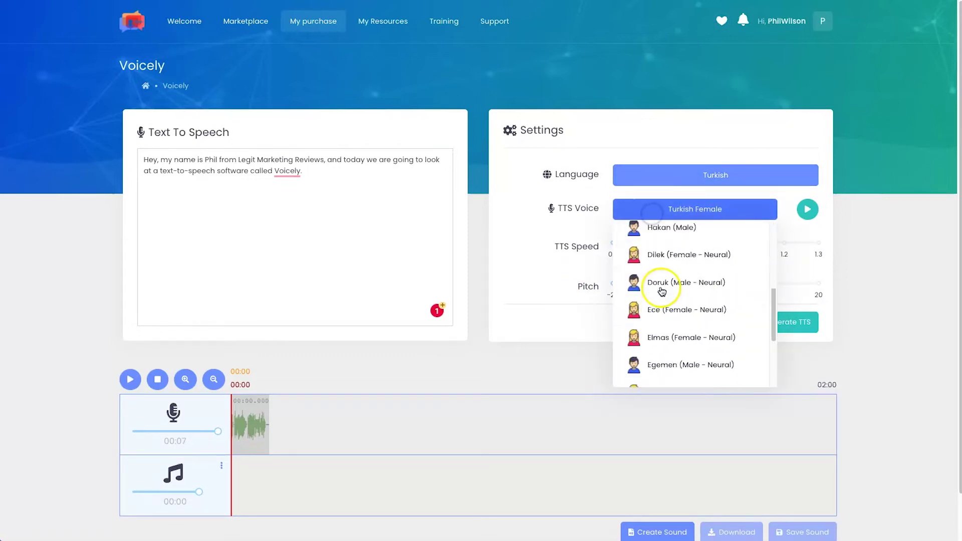
scroll(662, 292, down, 2)
scroll(662, 292, up, 3)
scroll(662, 279, up, 3)
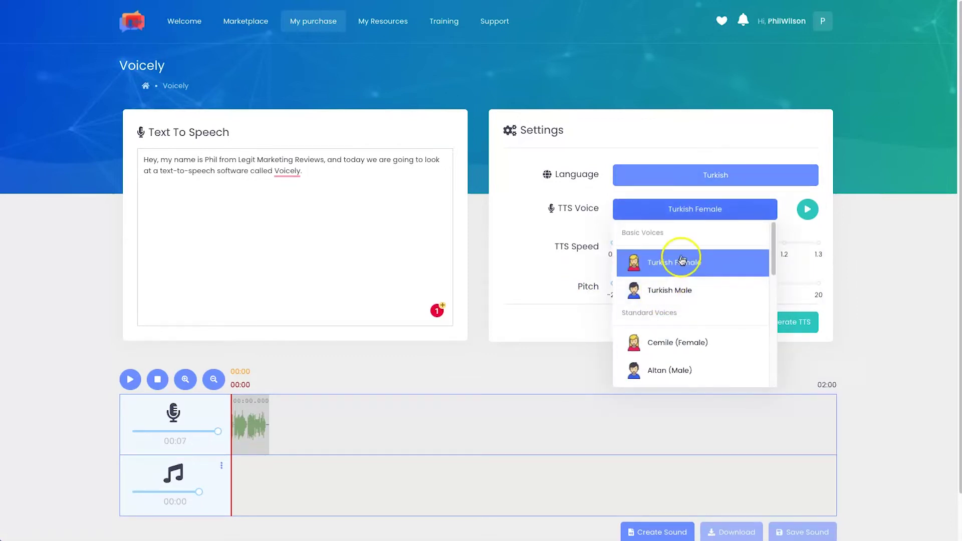
- Reopen the language list and keep English US selected
click(693, 180)
scroll(676, 263, up, 5)
scroll(678, 267, up, 5)
scroll(675, 273, up, 5)
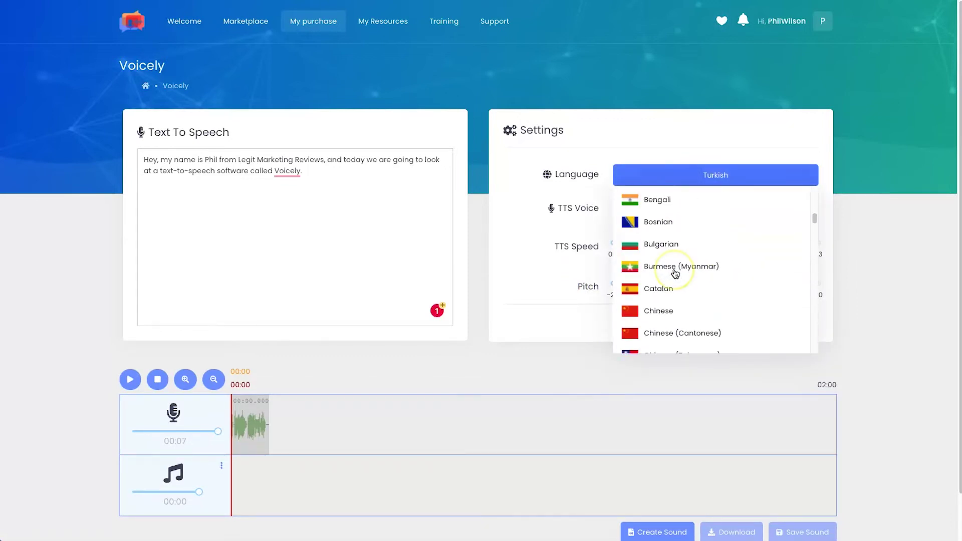
scroll(676, 273, down, 5)
scroll(680, 290, down, 3)
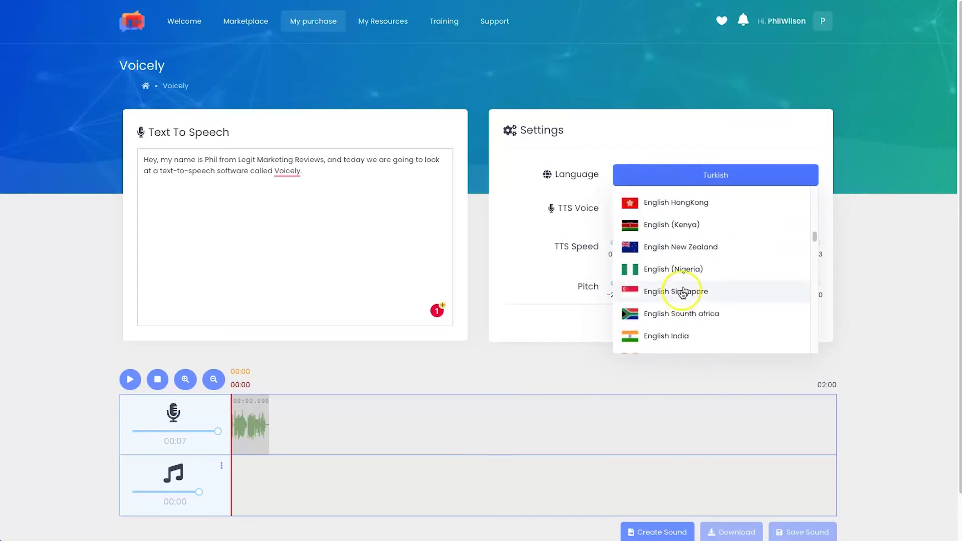
scroll(683, 293, down, 2)
scroll(683, 293, down, 2)
scroll(710, 282, up, 5)
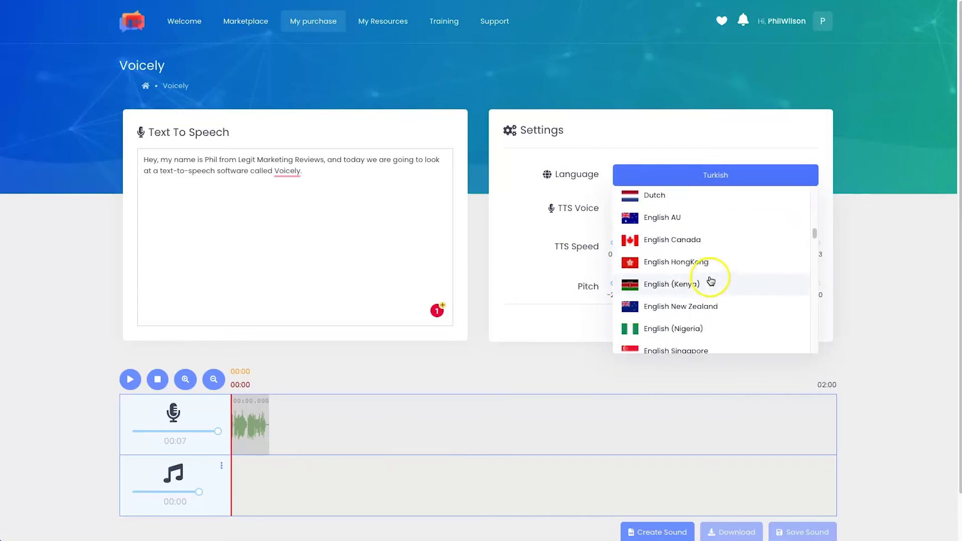
scroll(707, 270, up, 2)
scroll(704, 270, down, 5)
scroll(705, 248, up, 1)
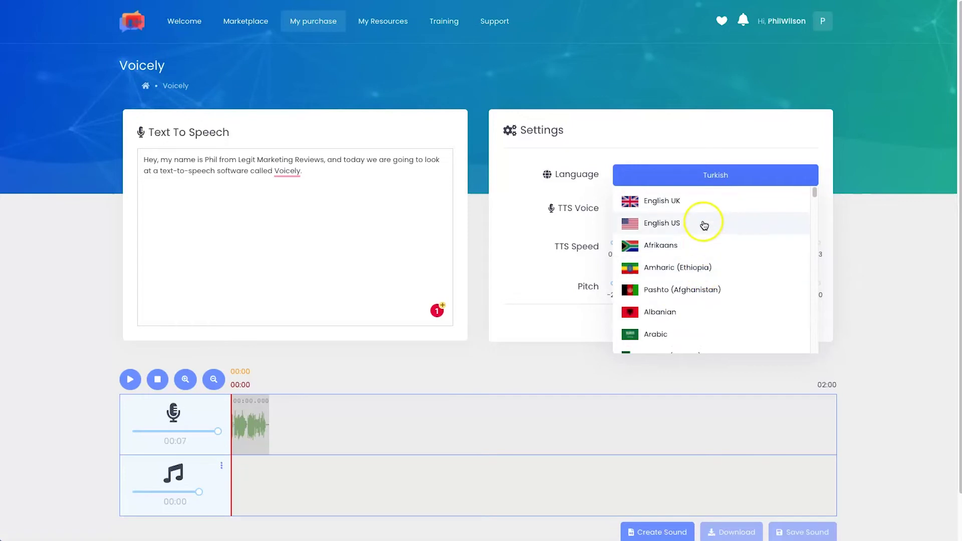
click(688, 223)
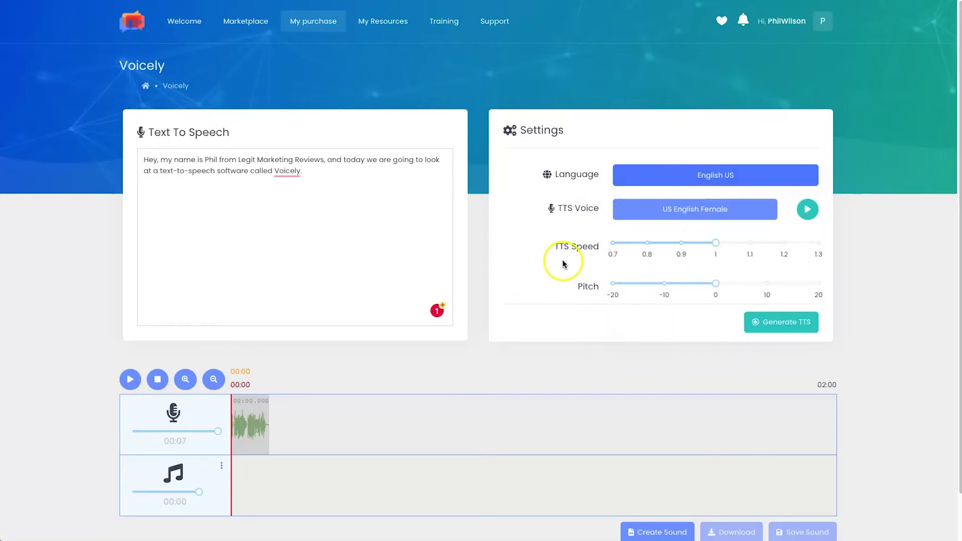
- Select Harold (male - Neural), raise the system volume, and play a preview
click(639, 213)
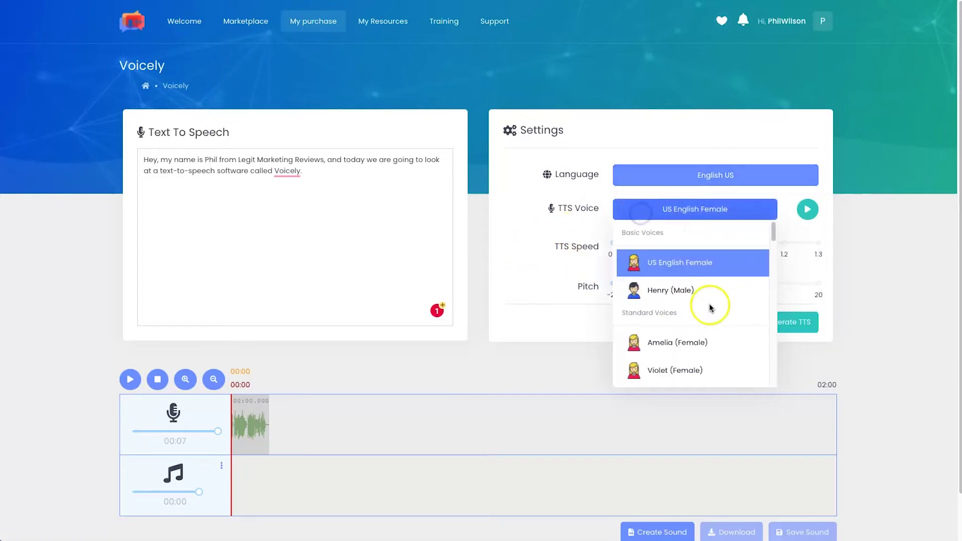
scroll(680, 288, down, 1)
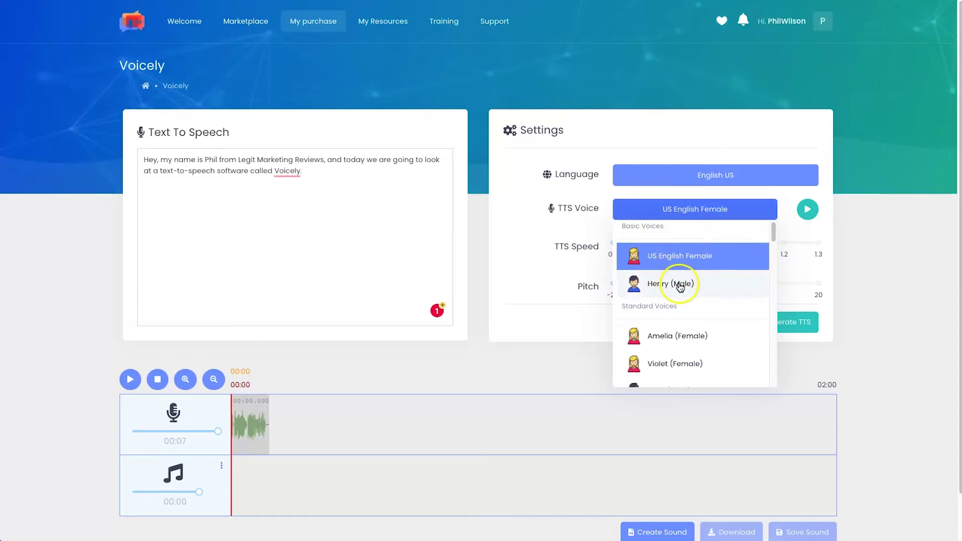
scroll(680, 288, down, 2)
scroll(677, 301, down, 2)
scroll(674, 331, down, 2)
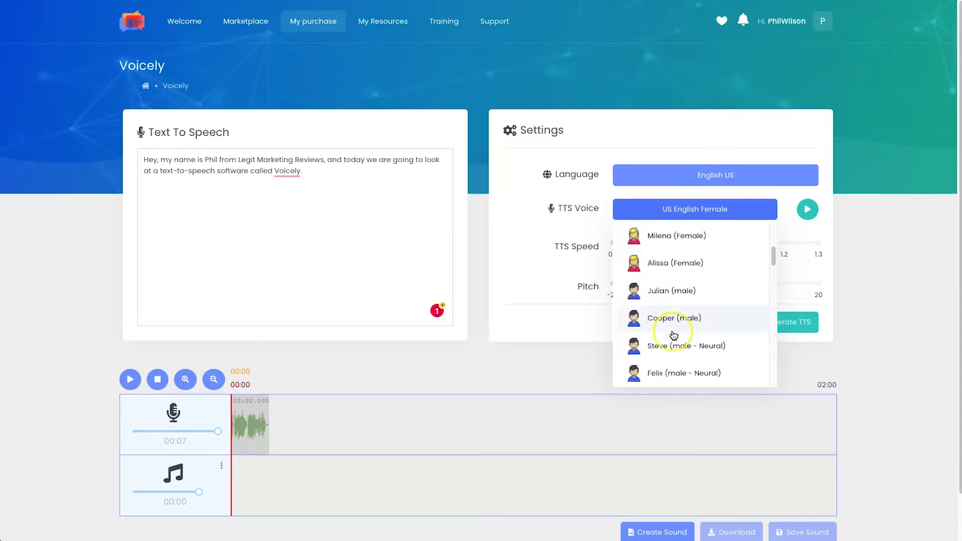
scroll(674, 334, down, 3)
scroll(677, 324, down, 3)
scroll(684, 301, down, 3)
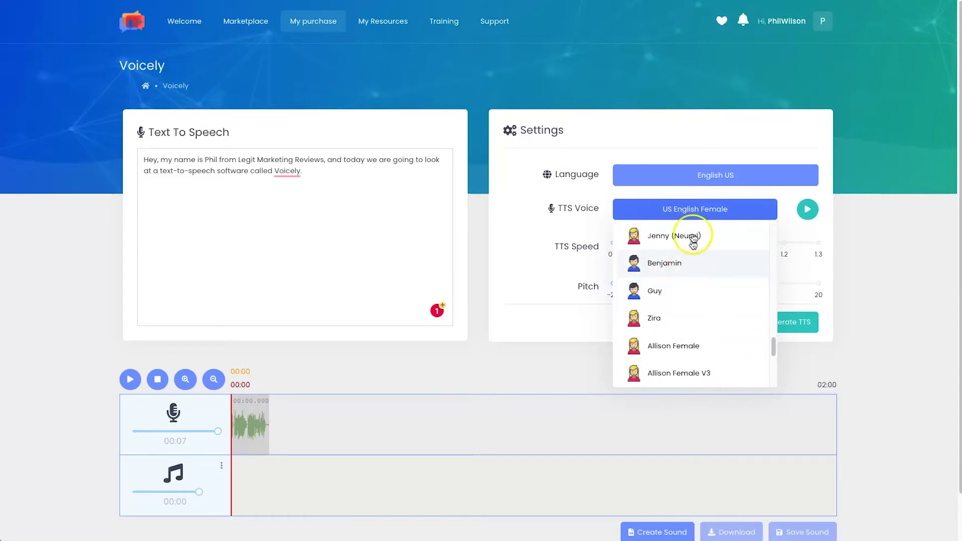
scroll(693, 243, up, 1)
scroll(676, 255, up, 2)
scroll(671, 268, up, 2)
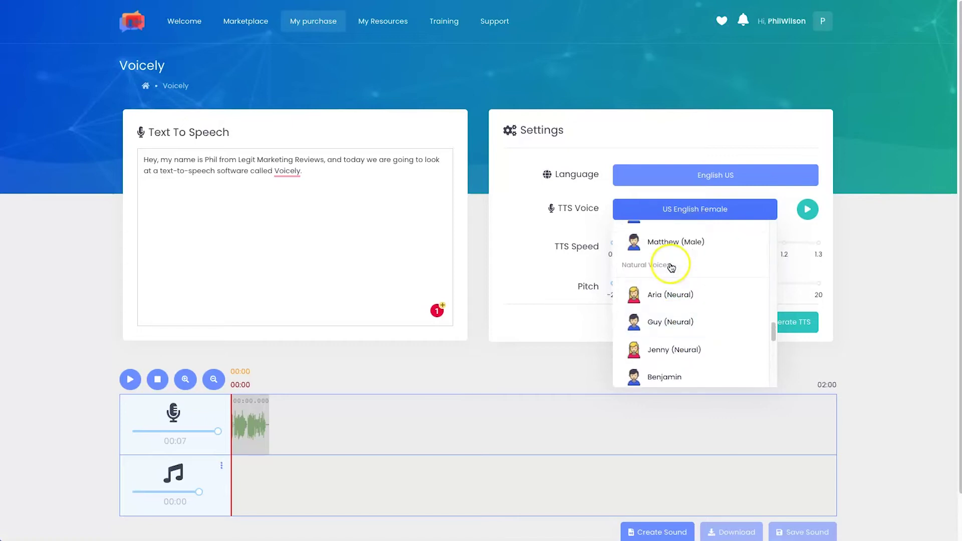
scroll(680, 301, down, 2)
scroll(686, 319, down, 2)
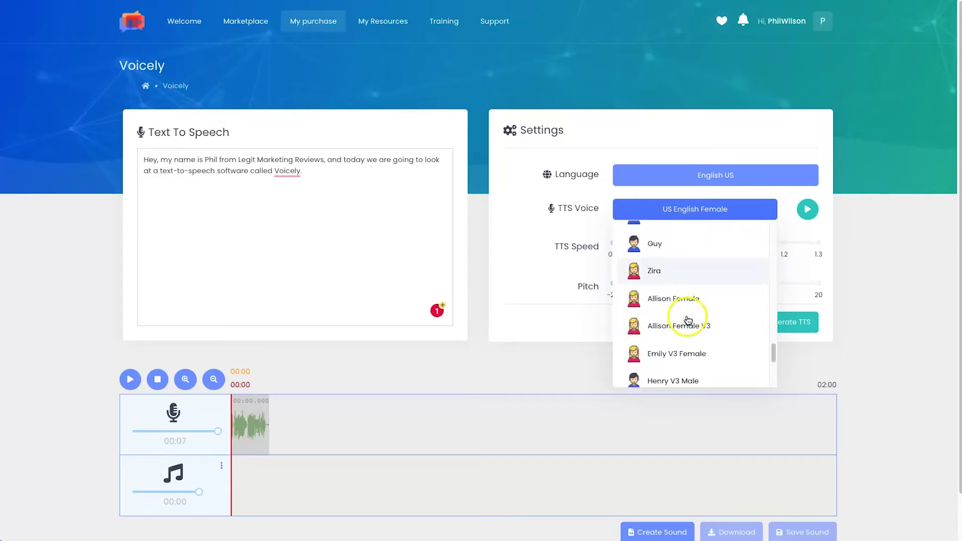
scroll(688, 322, down, 2)
scroll(684, 327, down, 2)
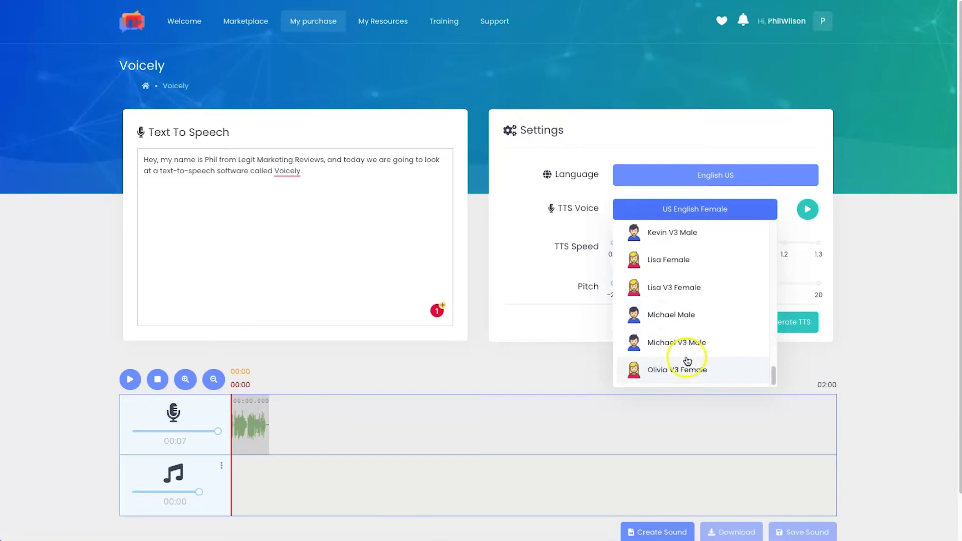
scroll(681, 332, up, 2)
scroll(690, 339, up, 3)
scroll(690, 339, up, 1)
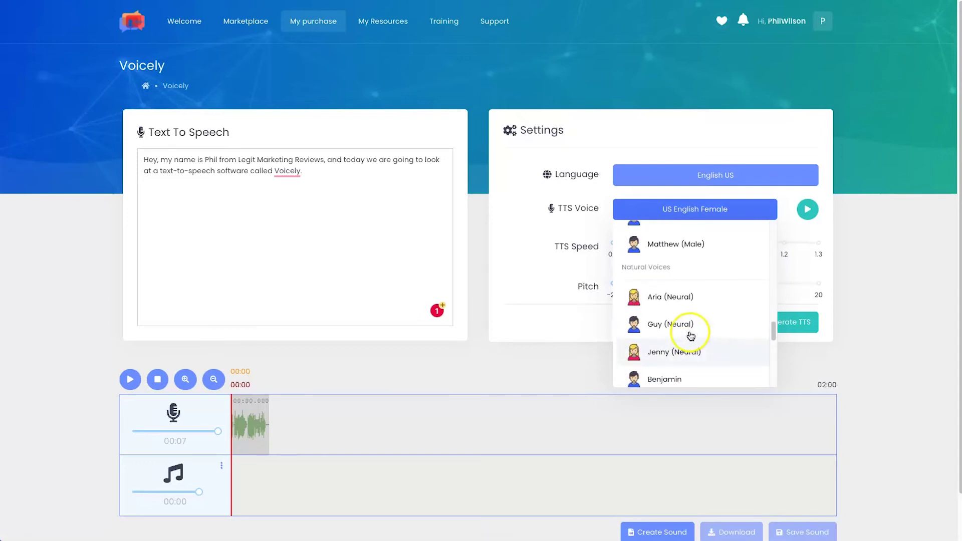
scroll(687, 332, up, 1)
scroll(685, 316, up, 1)
scroll(684, 311, up, 2)
scroll(684, 311, up, 2)
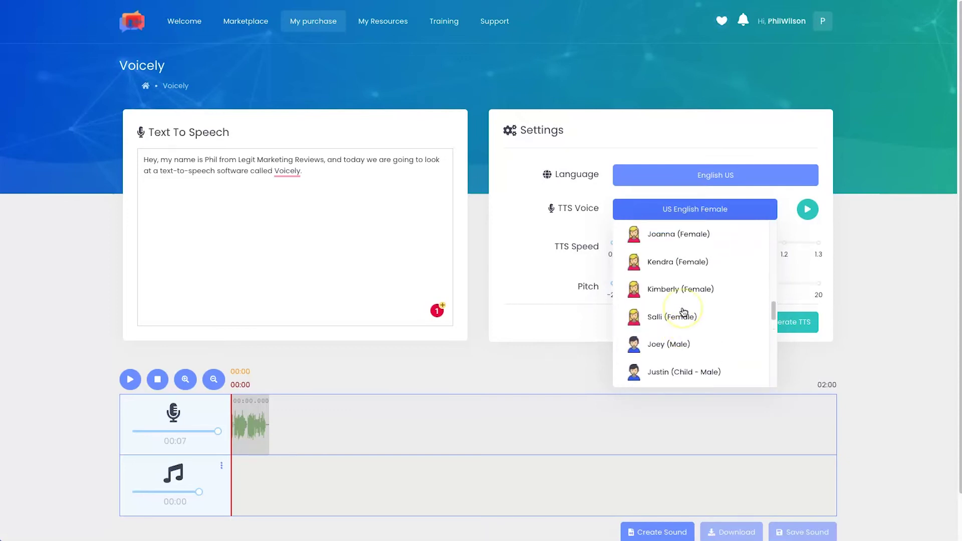
scroll(684, 311, up, 2)
scroll(685, 312, up, 3)
scroll(684, 312, up, 2)
scroll(684, 312, up, 2)
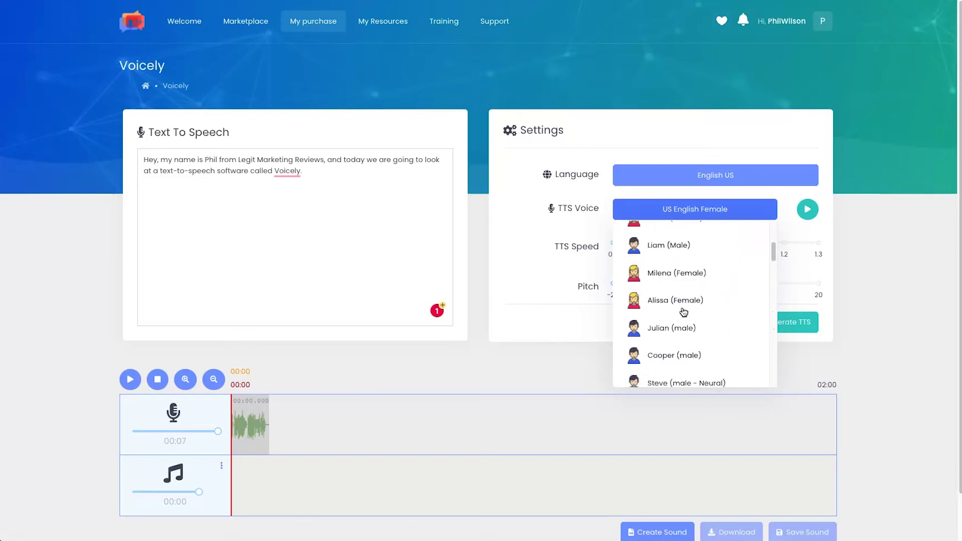
scroll(684, 312, up, 2)
scroll(684, 312, up, 2)
scroll(685, 311, down, 3)
scroll(685, 311, down, 5)
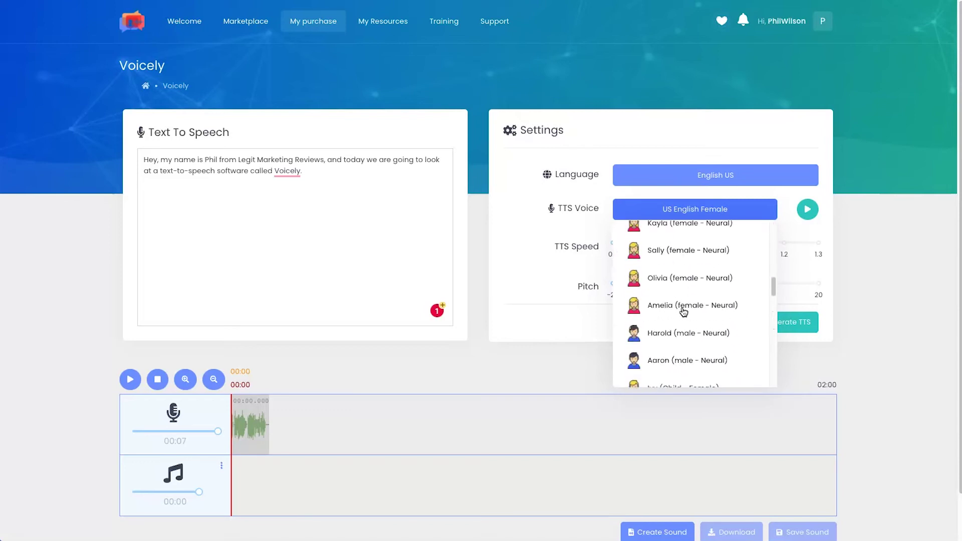
scroll(684, 311, down, 3)
scroll(685, 311, up, 1)
click(695, 240)
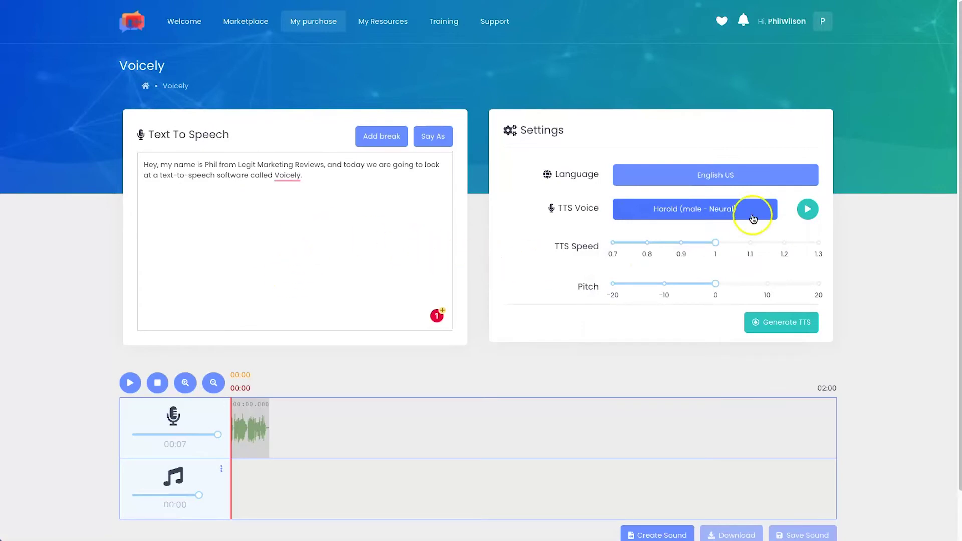
key(XF86AudioRaiseVolume)
click(806, 211)
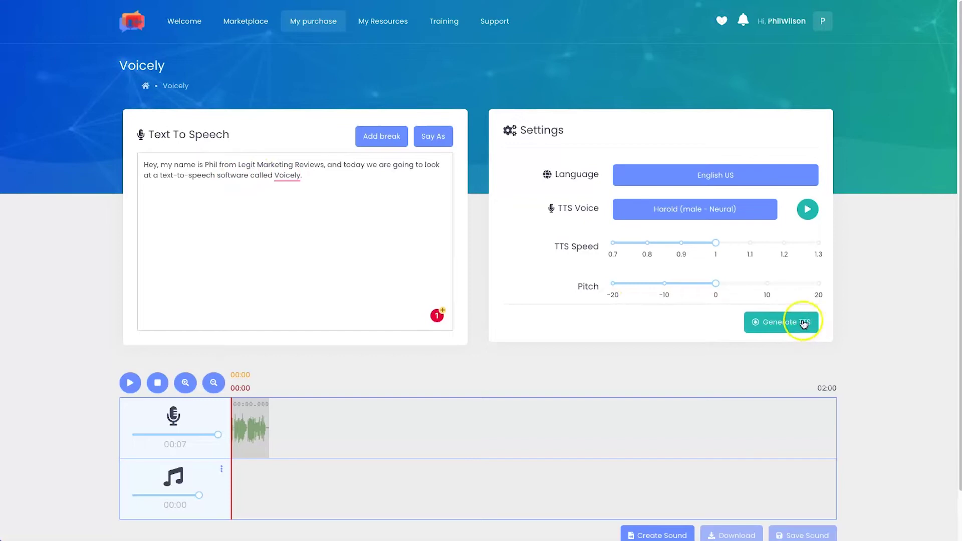
- Preview the Aaron (male - Neural) and Joanna (Female) voices
click(724, 209)
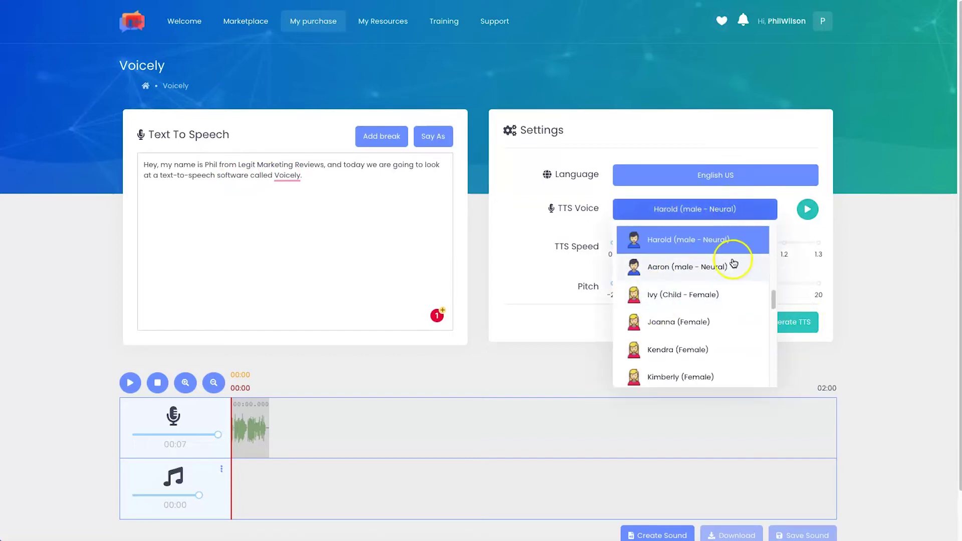
click(687, 266)
click(805, 210)
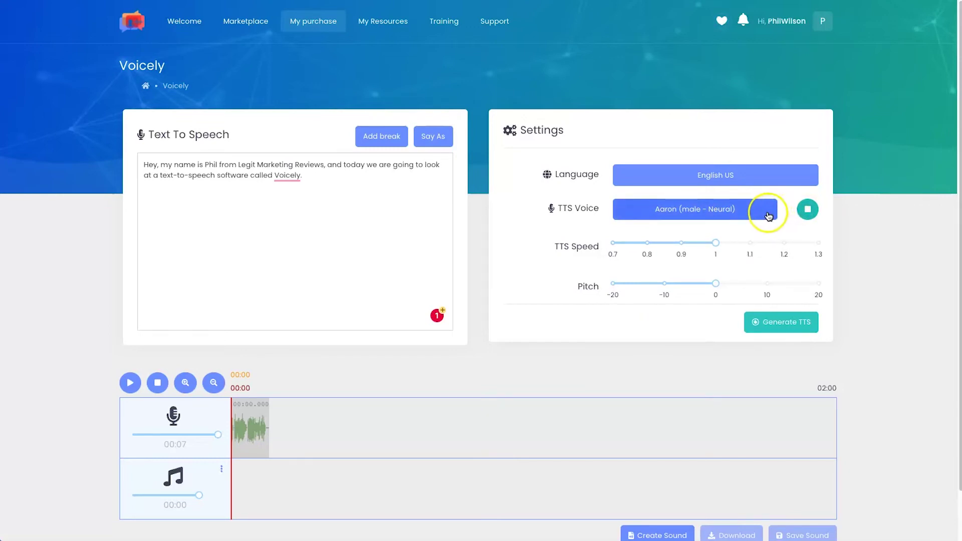
click(709, 209)
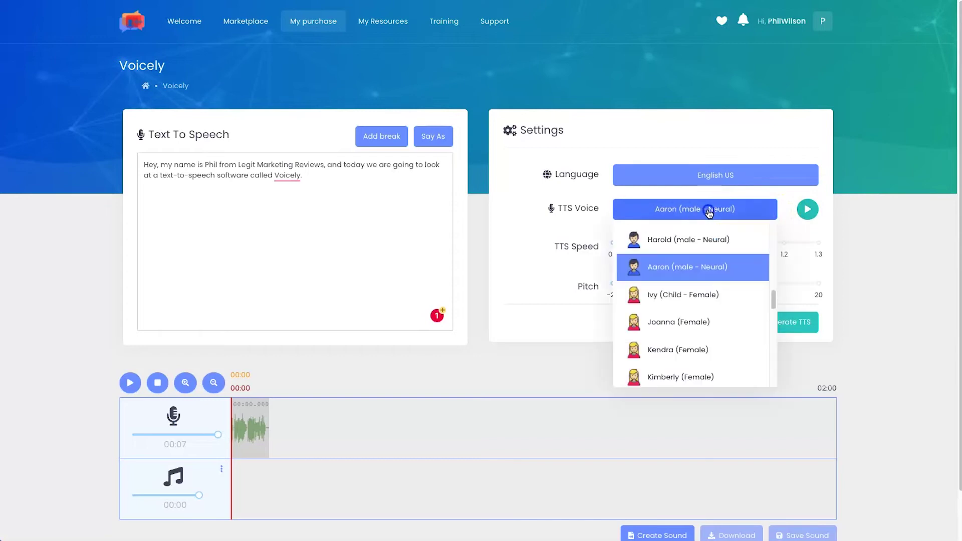
click(681, 295)
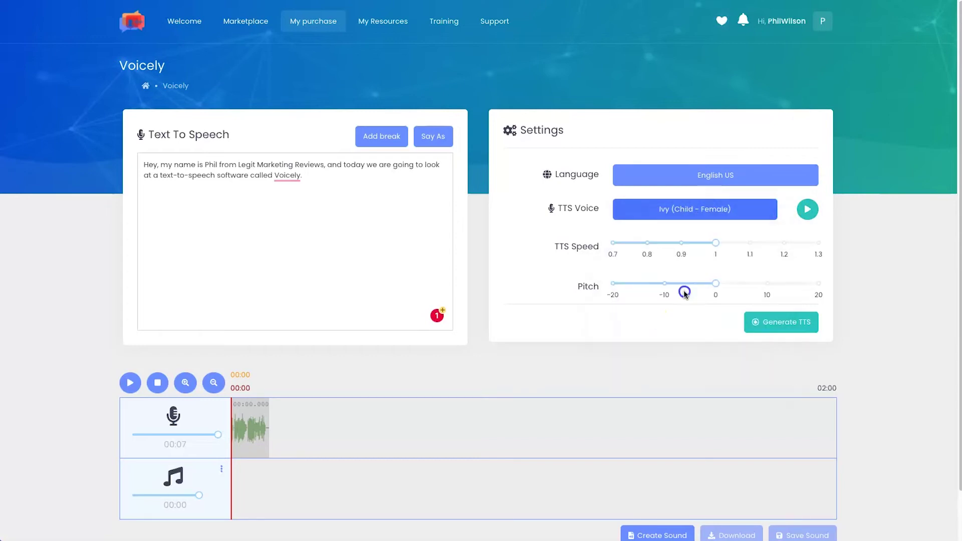
click(722, 209)
click(708, 318)
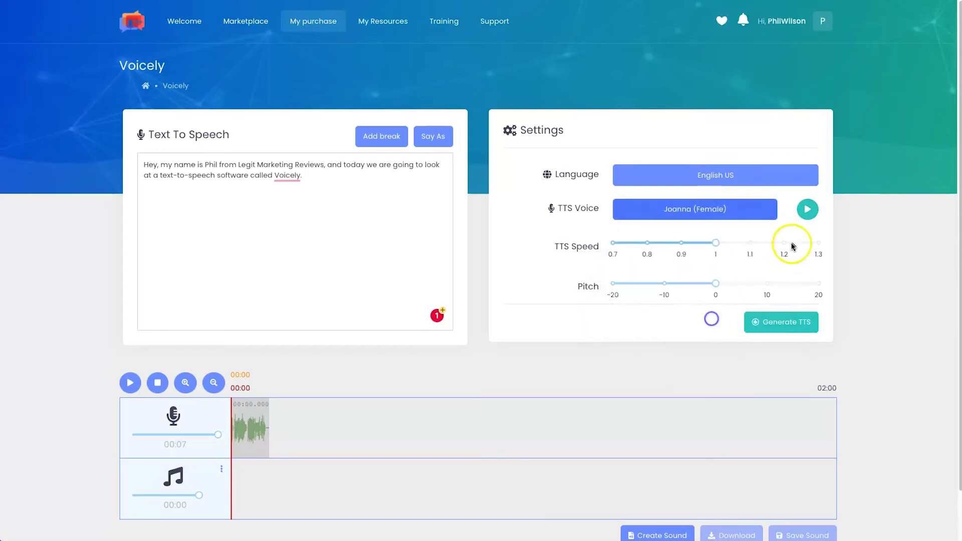
click(810, 210)
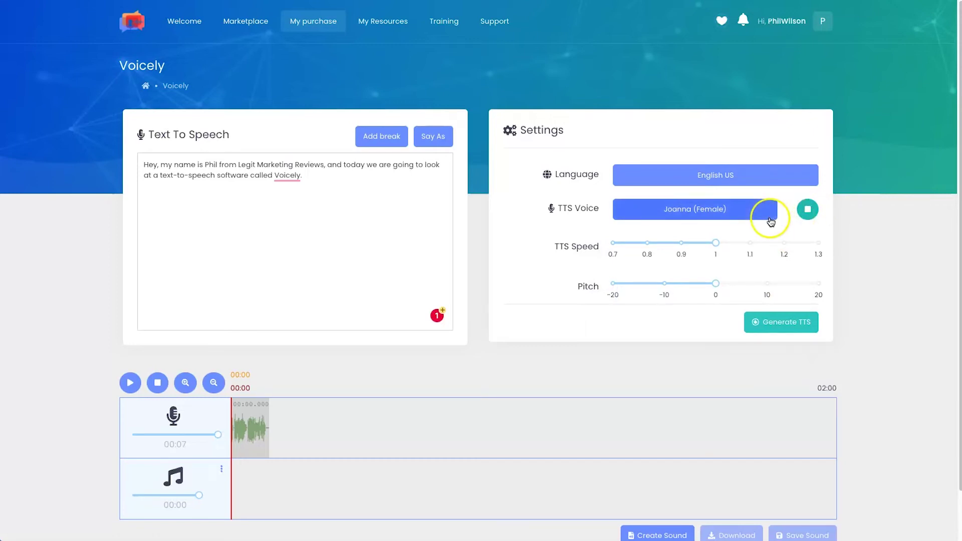
- Reselect Harold (male - Neural) and generate speech from the intro script
click(745, 213)
click(722, 239)
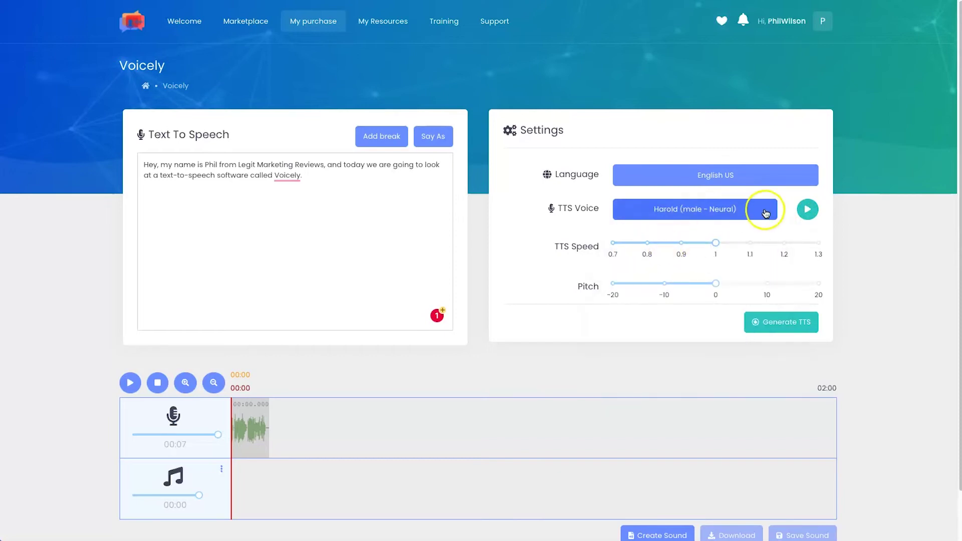
click(768, 322)
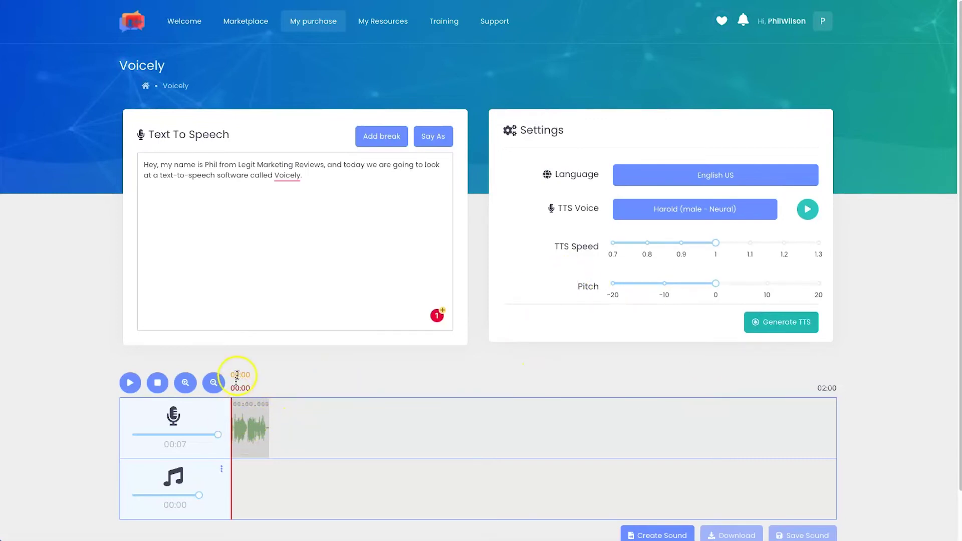
click(283, 267)
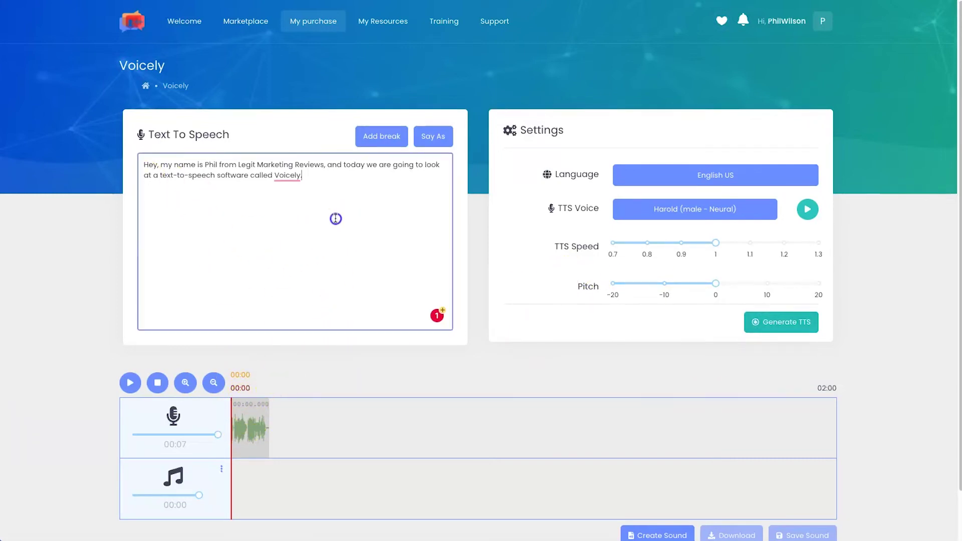
key(ctrl+a)
click(344, 208)
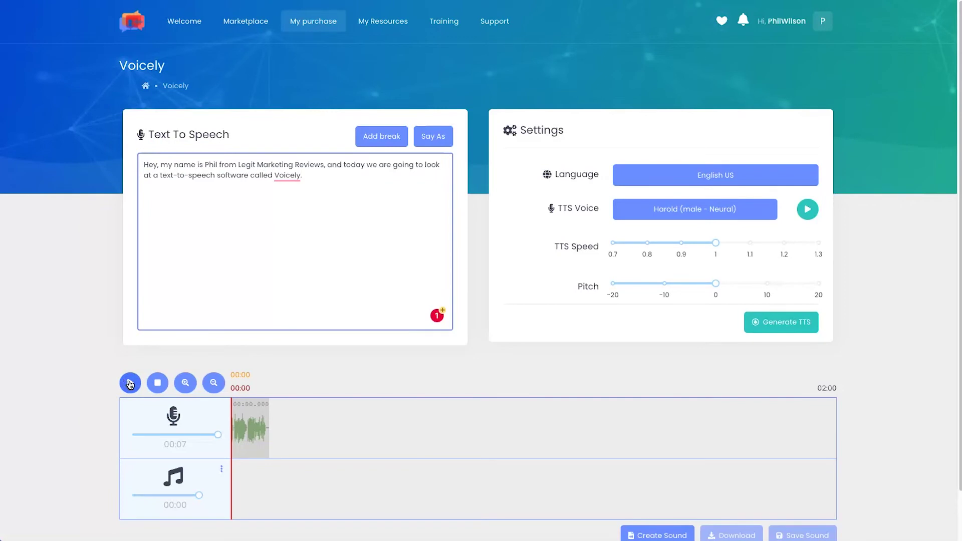
click(130, 384)
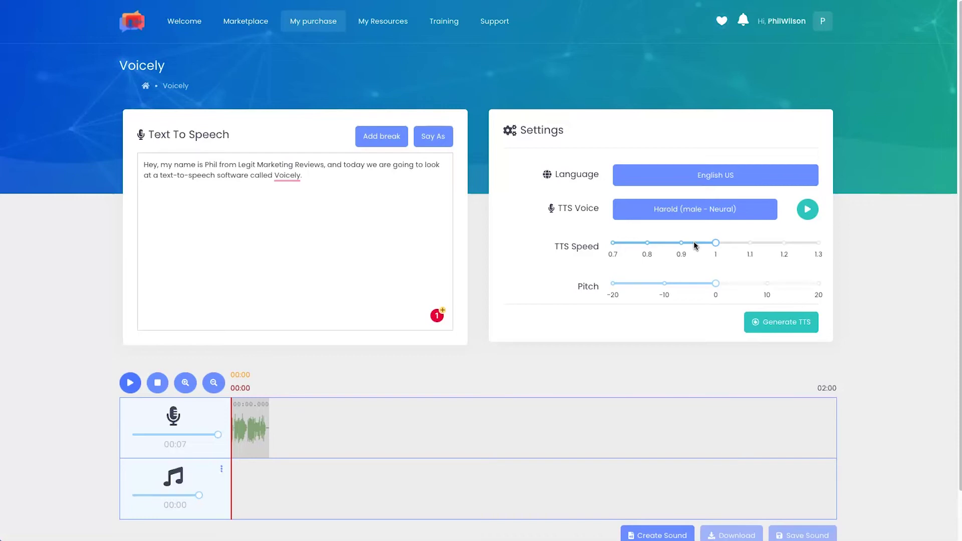
click(694, 241)
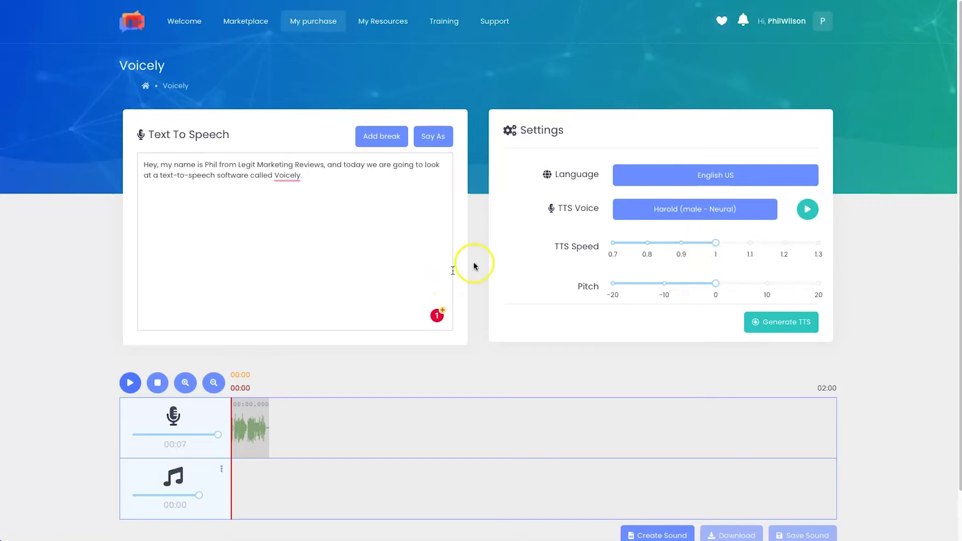
click(696, 209)
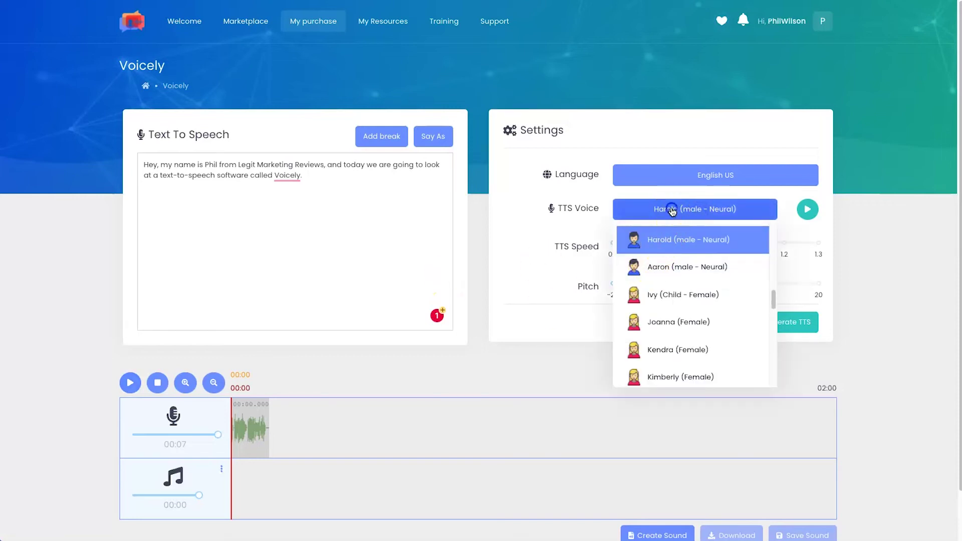
click(669, 209)
- Dismiss the Add break pause options, then show the Say As choices for 'called'
click(425, 242)
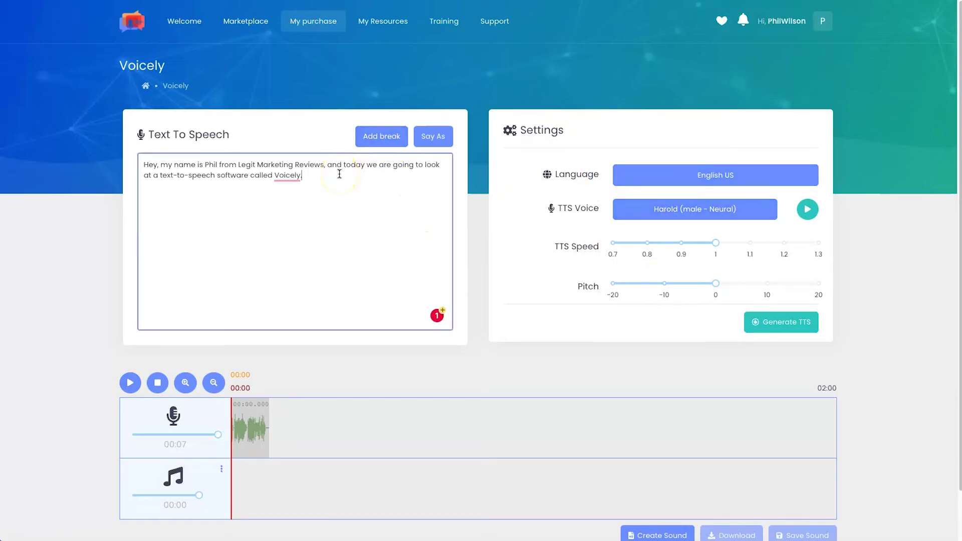
click(376, 141)
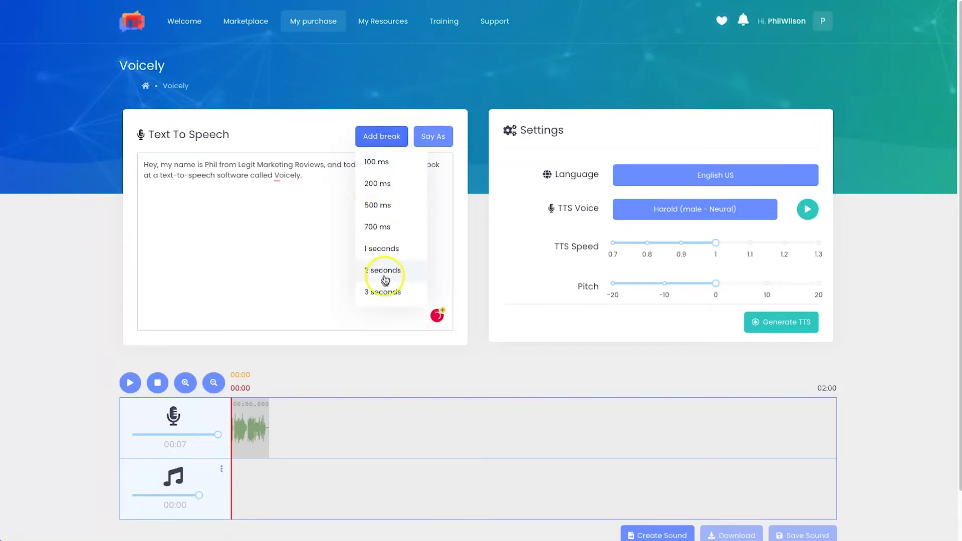
click(382, 137)
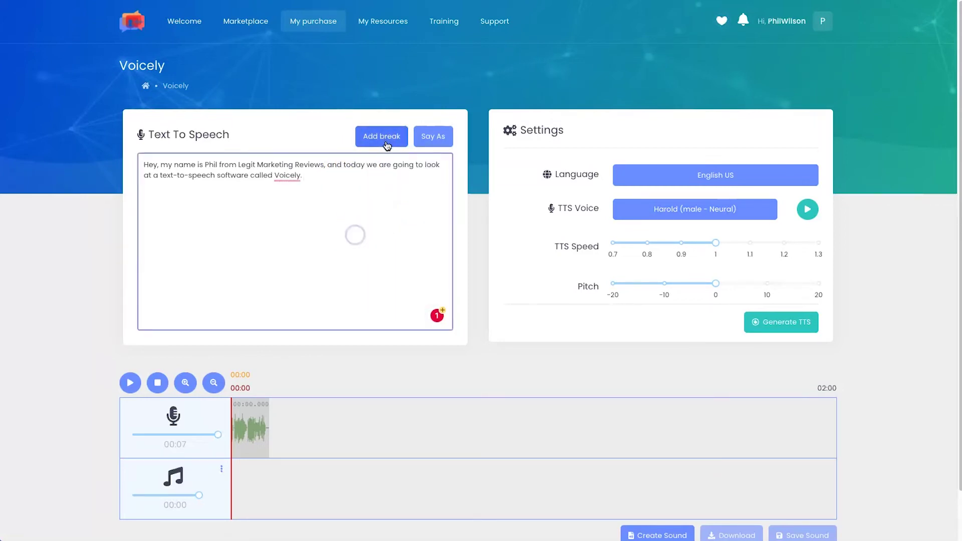
double_click(255, 176)
click(433, 137)
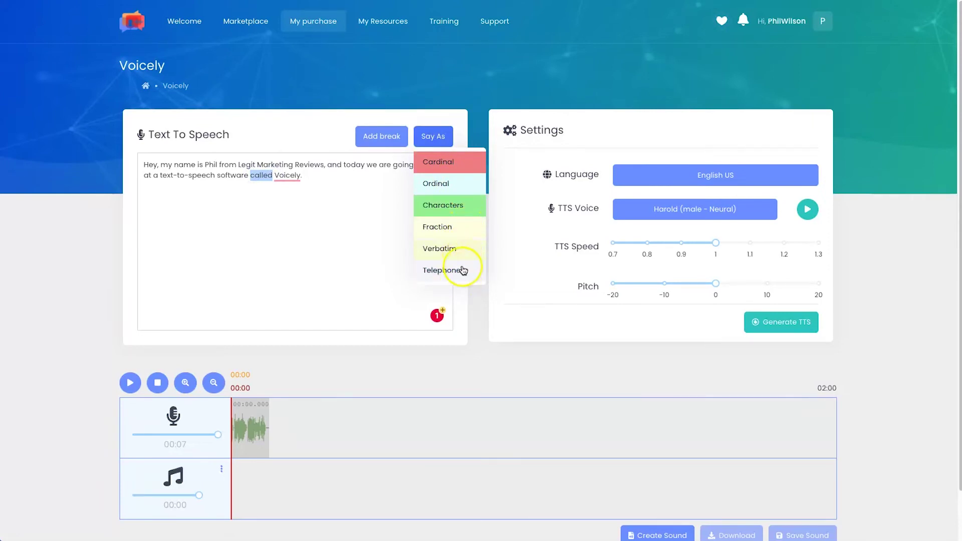
scroll(465, 240, down, 1)
scroll(421, 225, up, 1)
click(388, 226)
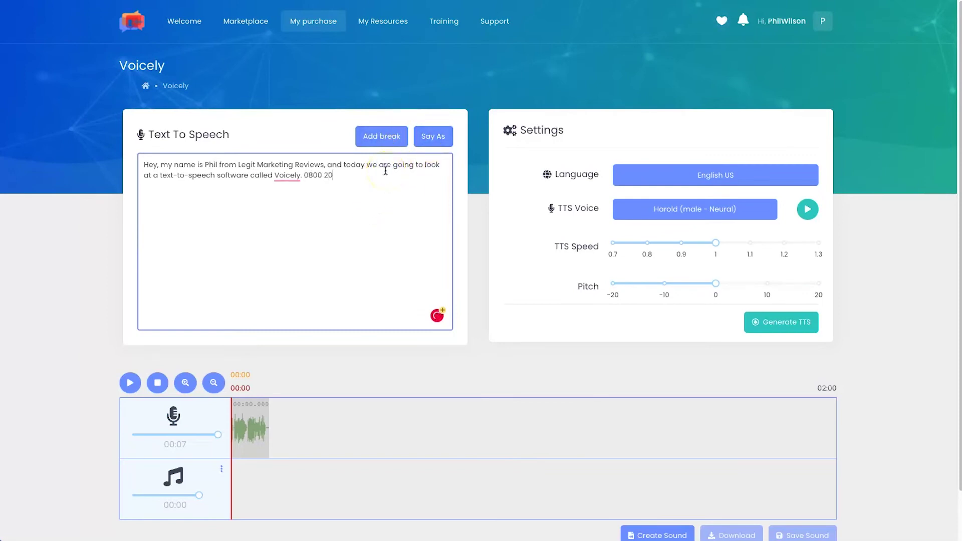
drag(353, 175, 303, 175)
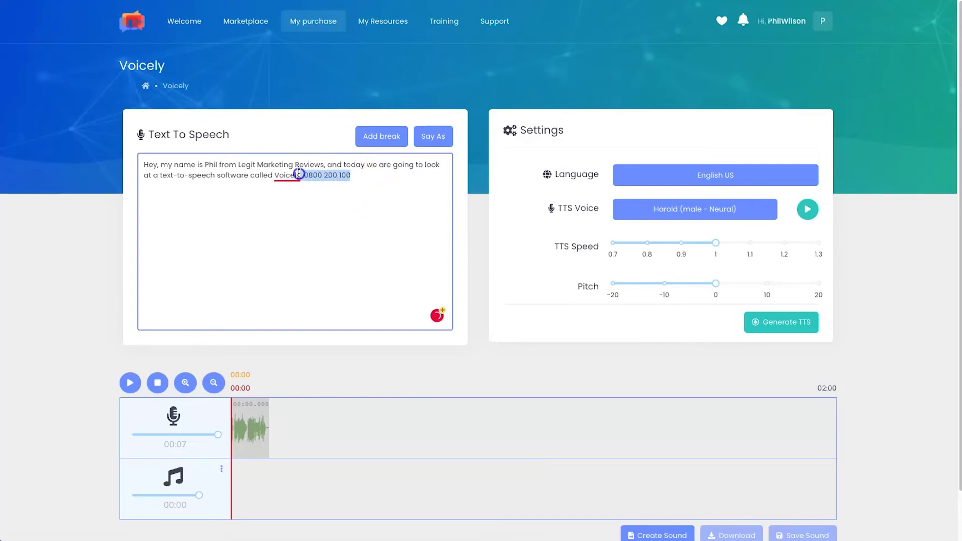
click(434, 136)
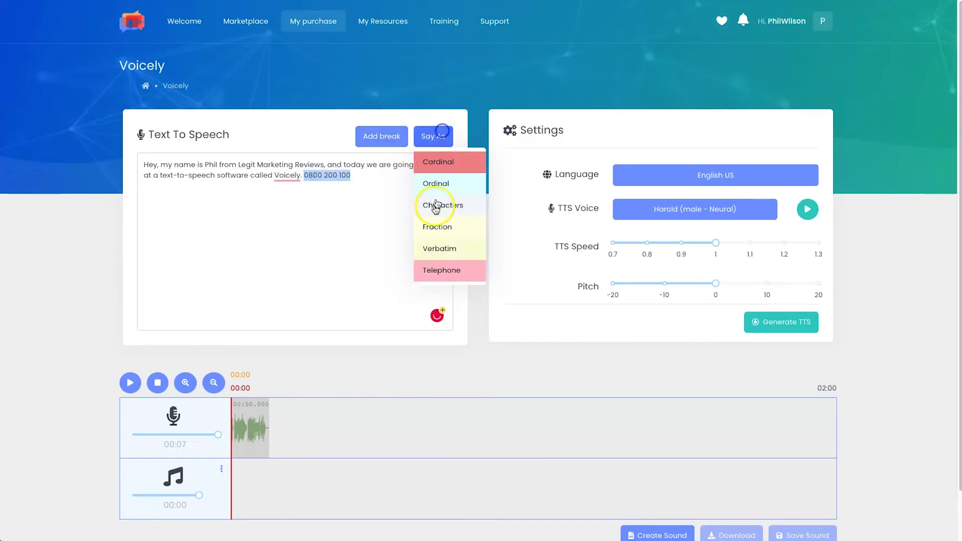
click(437, 273)
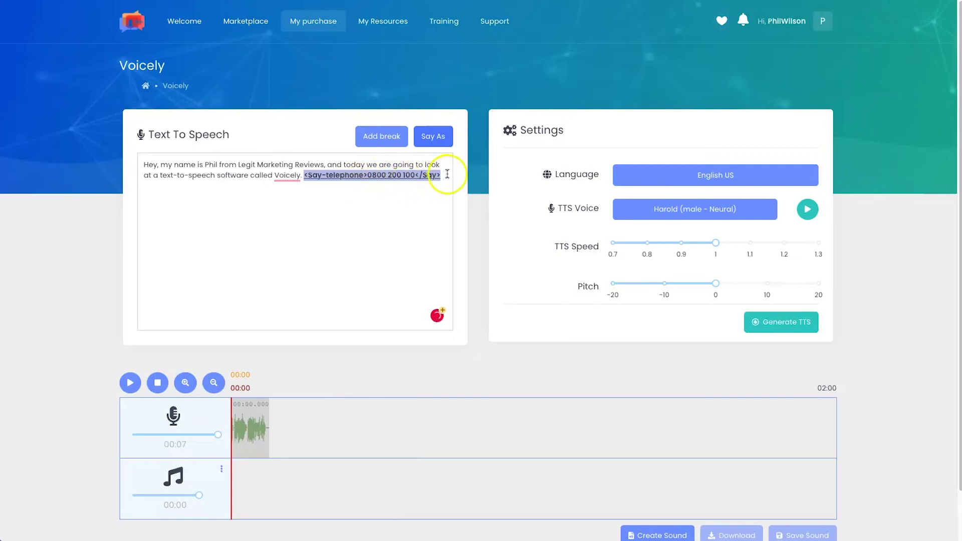
click(418, 176)
drag(314, 178, 303, 179)
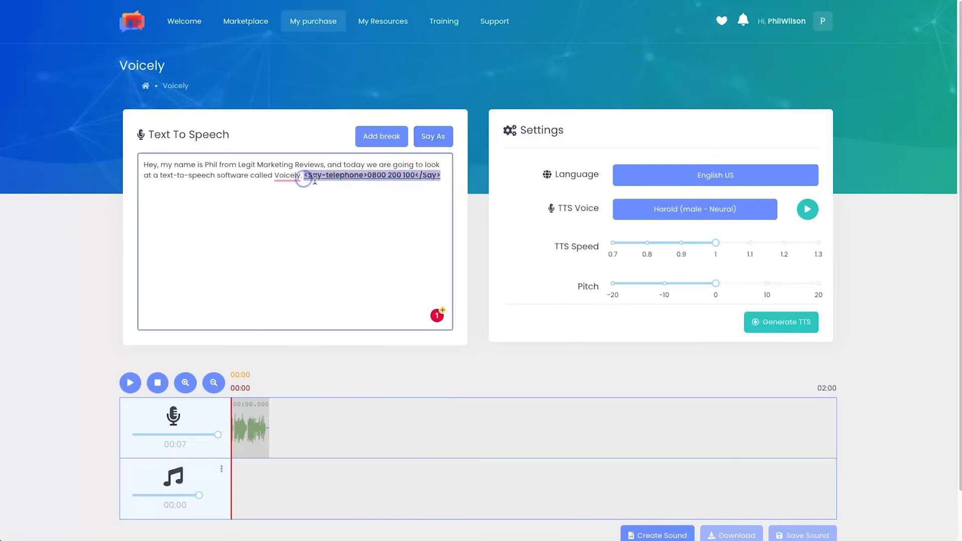
click(338, 193)
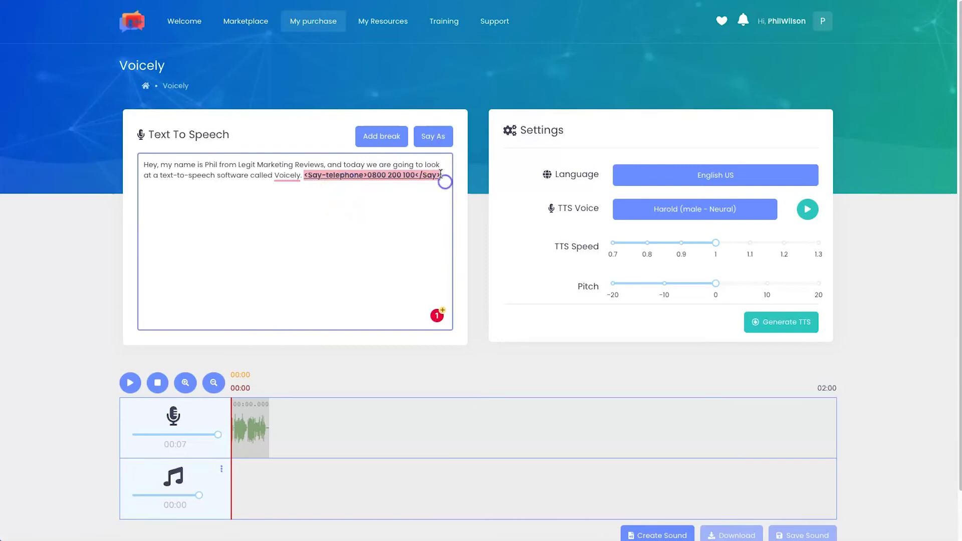
key(BackSpace)
scroll(346, 308, down, 1)
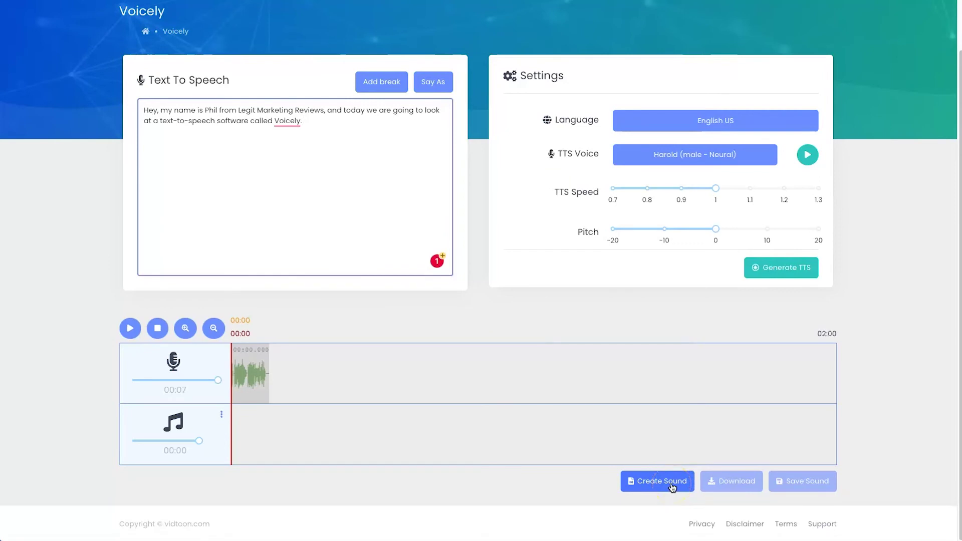
- Create the sound, download it as download.mp3, open it, then close Apple Music
click(673, 485)
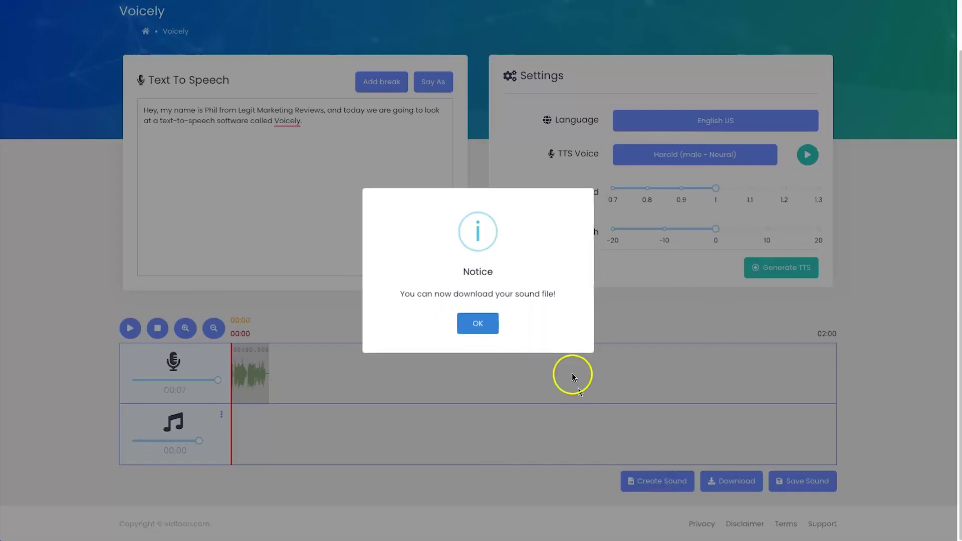
click(478, 324)
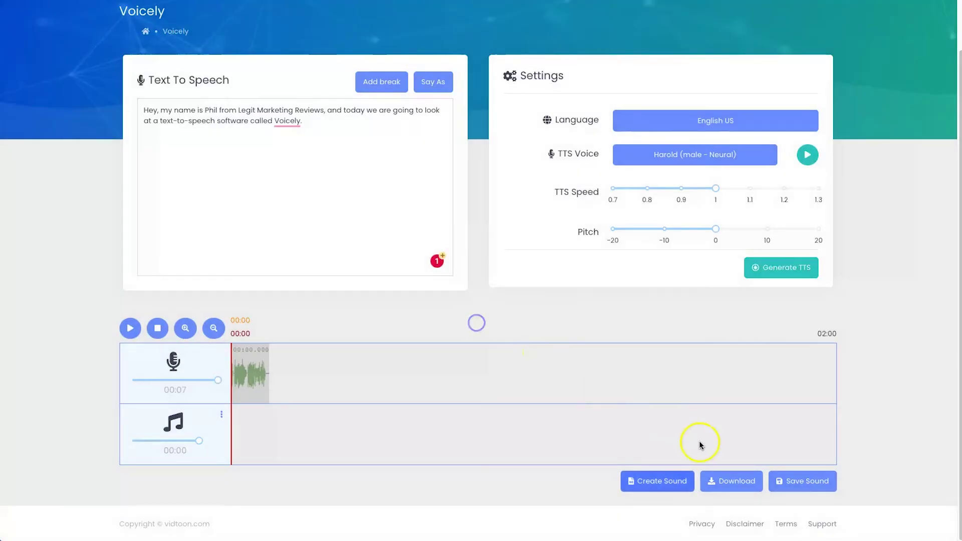
click(728, 479)
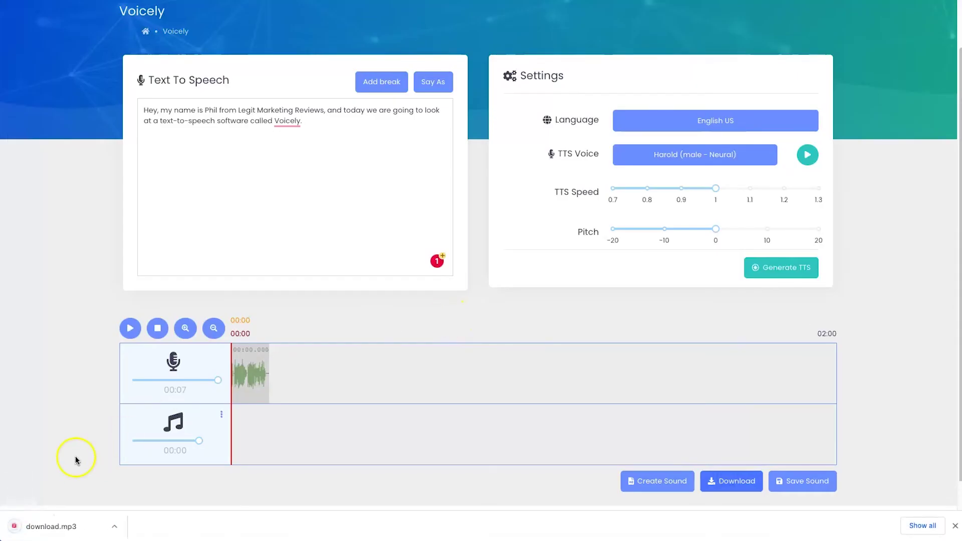
click(67, 532)
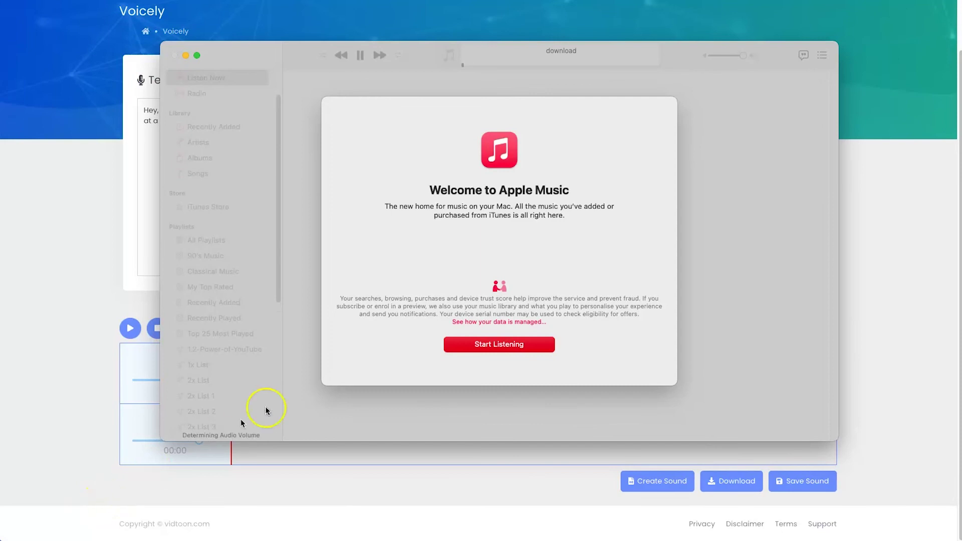
click(185, 56)
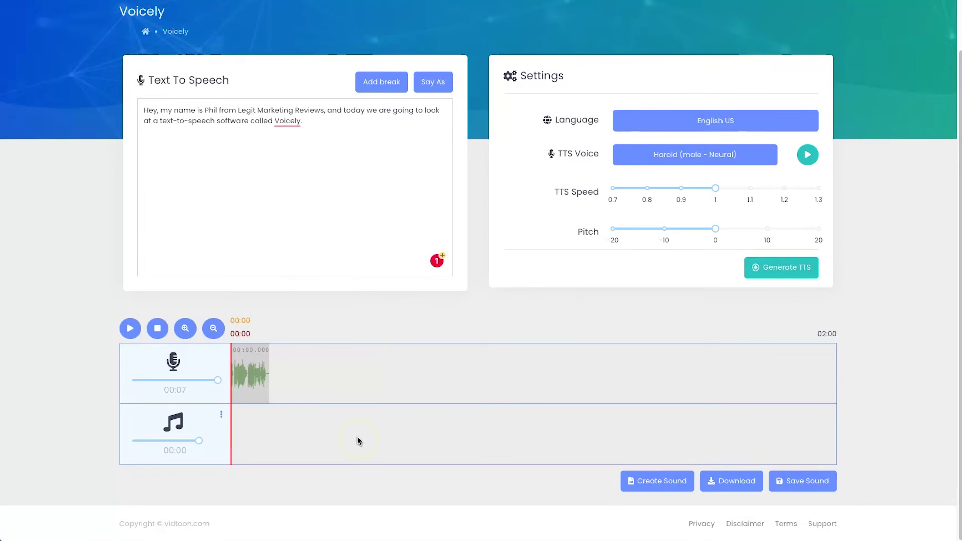
scroll(353, 447, up, 2)
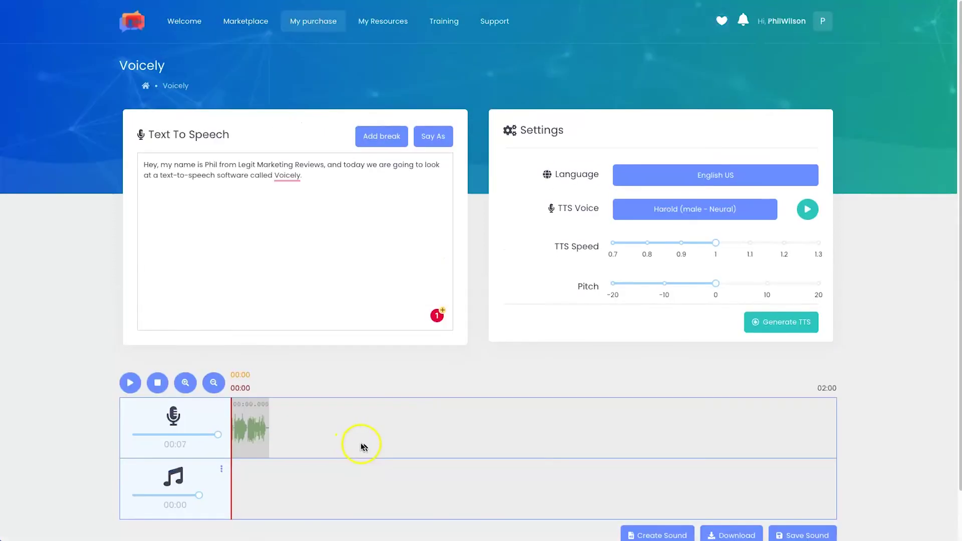
scroll(581, 223, down, 2)
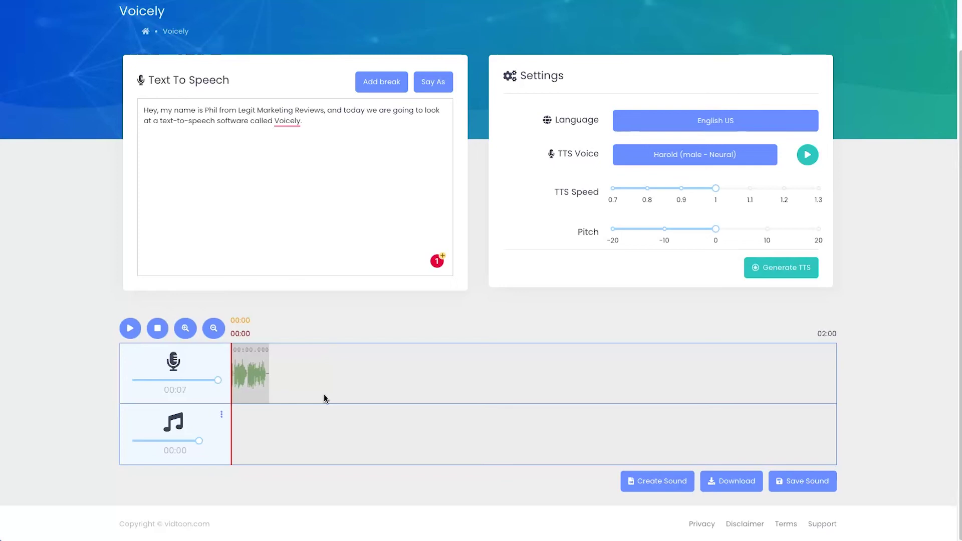
- Add the sound to My Voices titled 'Phil Intro' and acknowledge the saved notice
click(813, 482)
click(445, 83)
text(Phil Intro)
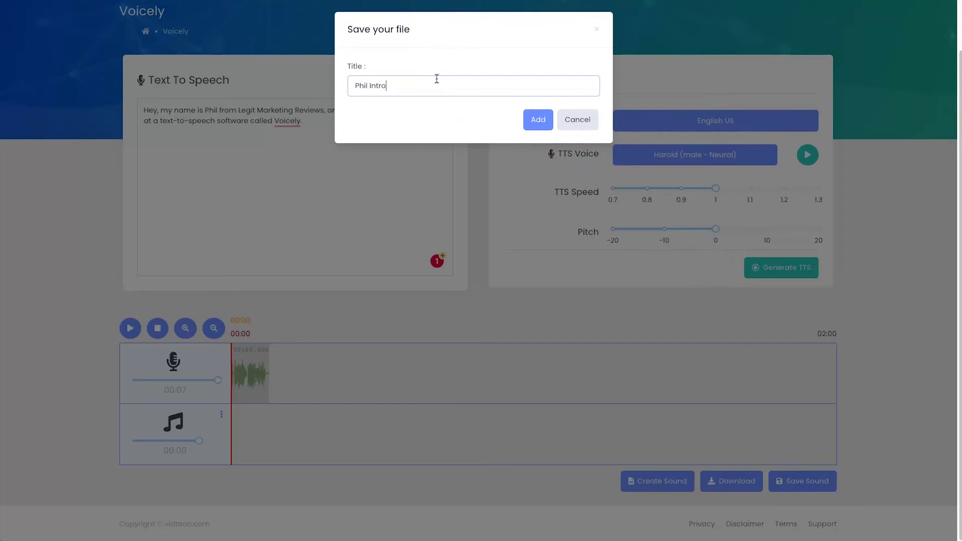
click(528, 119)
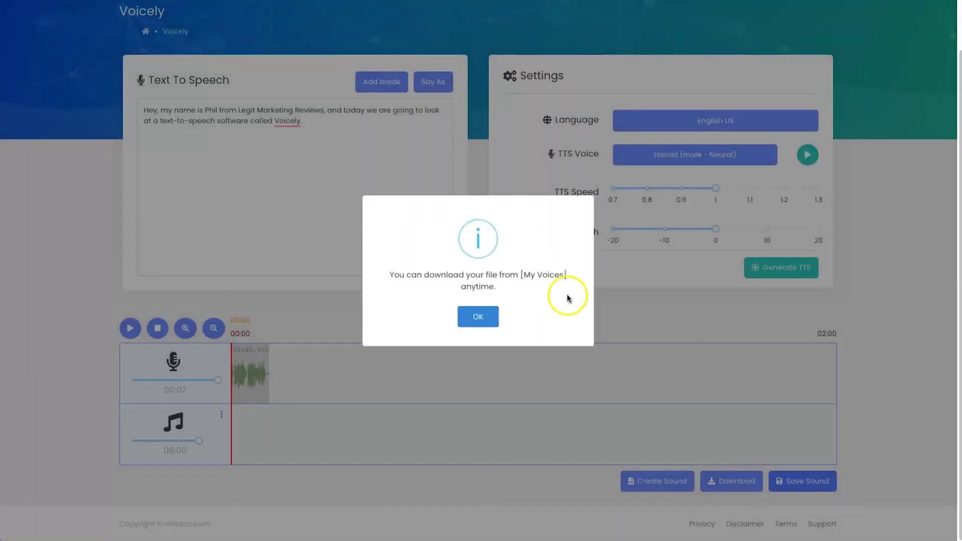
click(478, 320)
scroll(674, 303, up, 1)
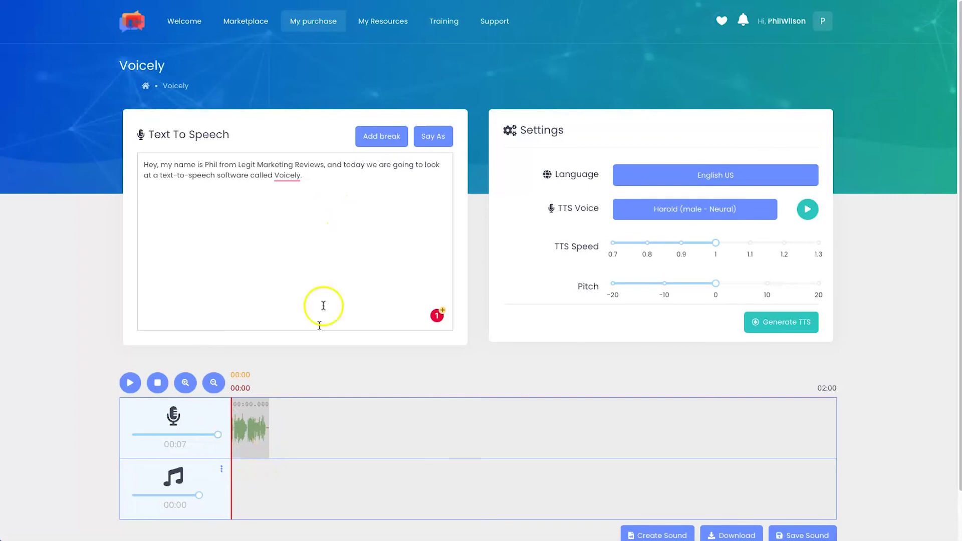
- Select the script text, then place the playhead at the end of the seven-second clip
drag(331, 256, 158, 150)
click(374, 271)
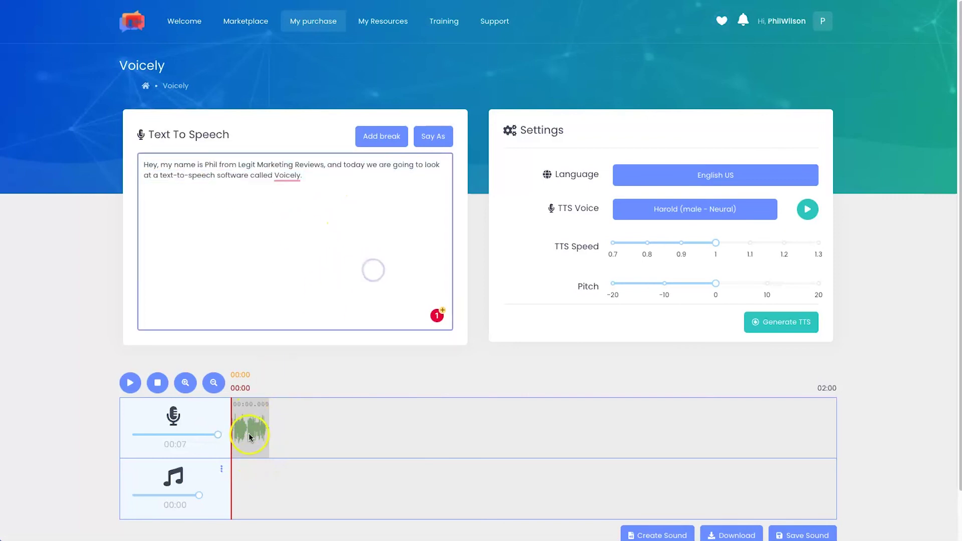
drag(333, 271, 11, 154)
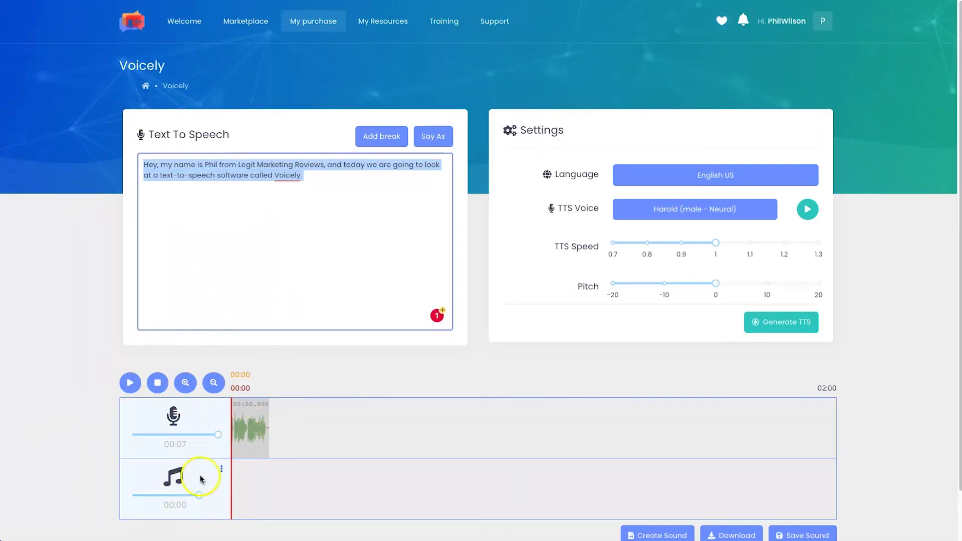
click(221, 470)
click(264, 419)
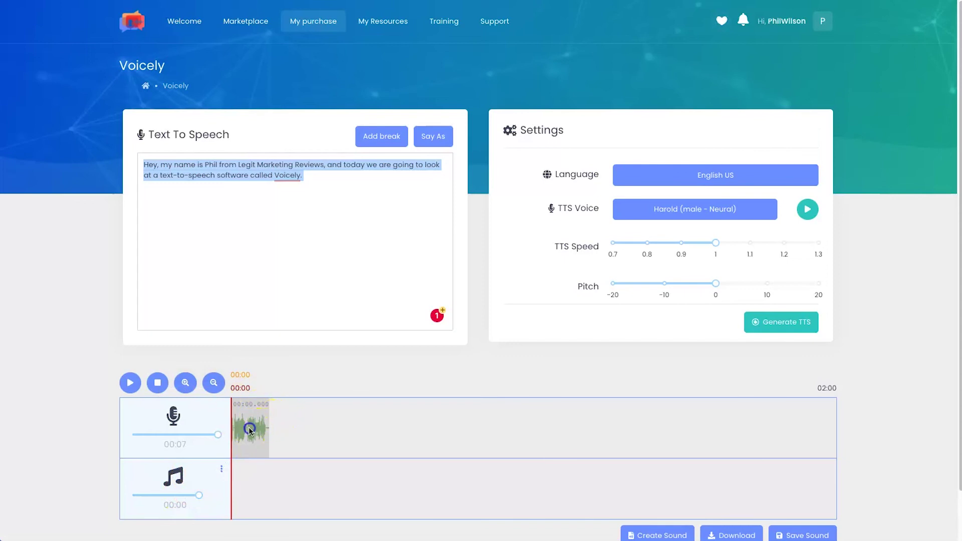
click(269, 430)
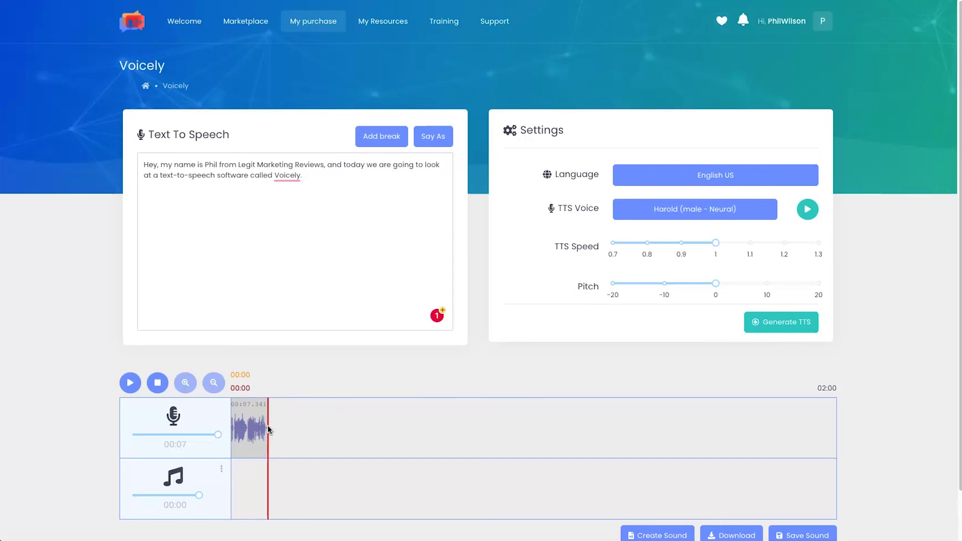
scroll(473, 406, down, 2)
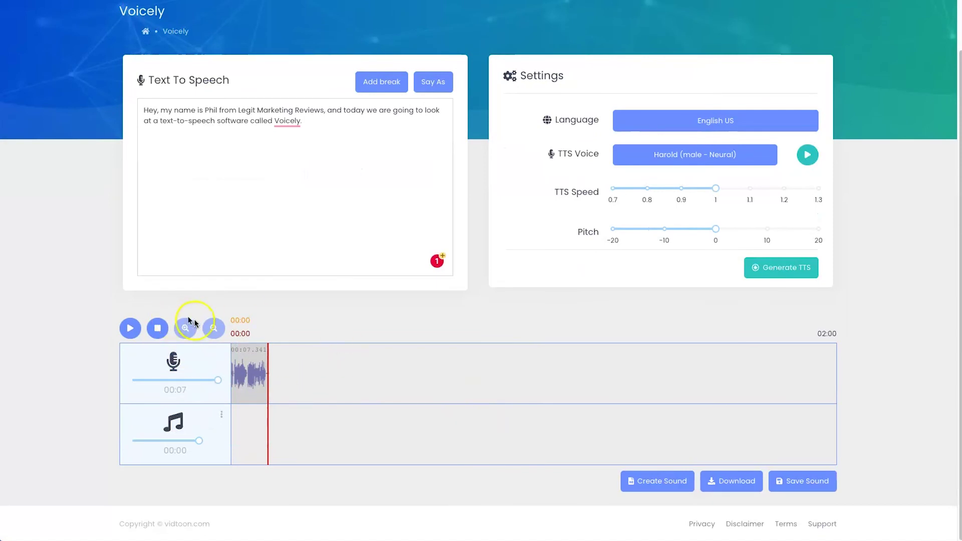